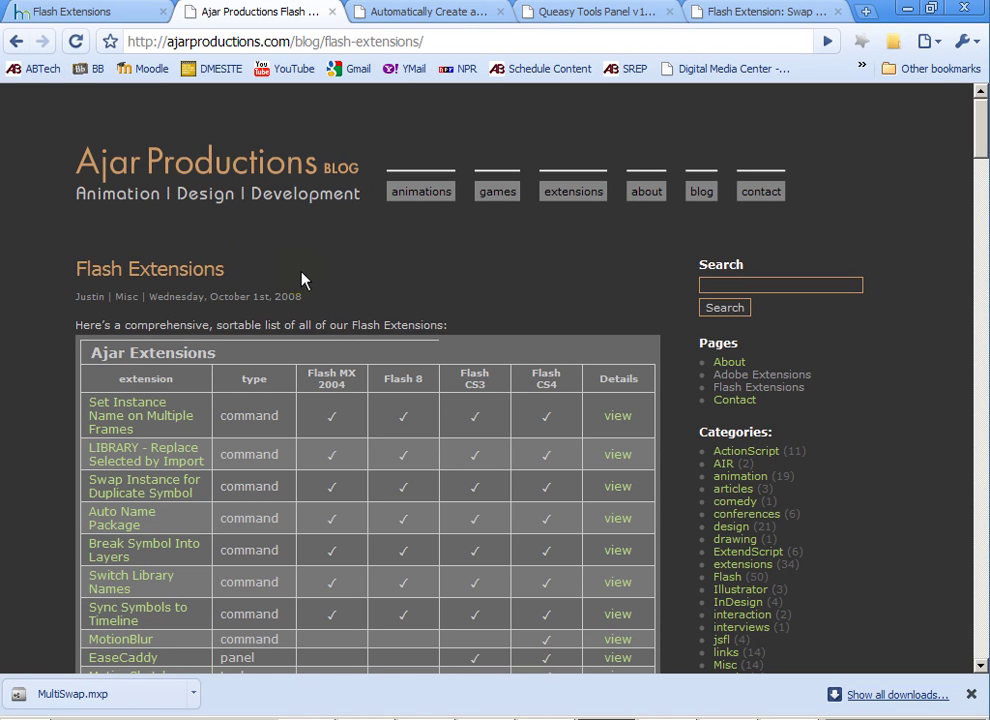
Read through the current extension blog post, scrolling down the page
left_click_drag(303, 305, 252, 298)
left_click(340, 283)
scroll(500, 320, "down", 2)
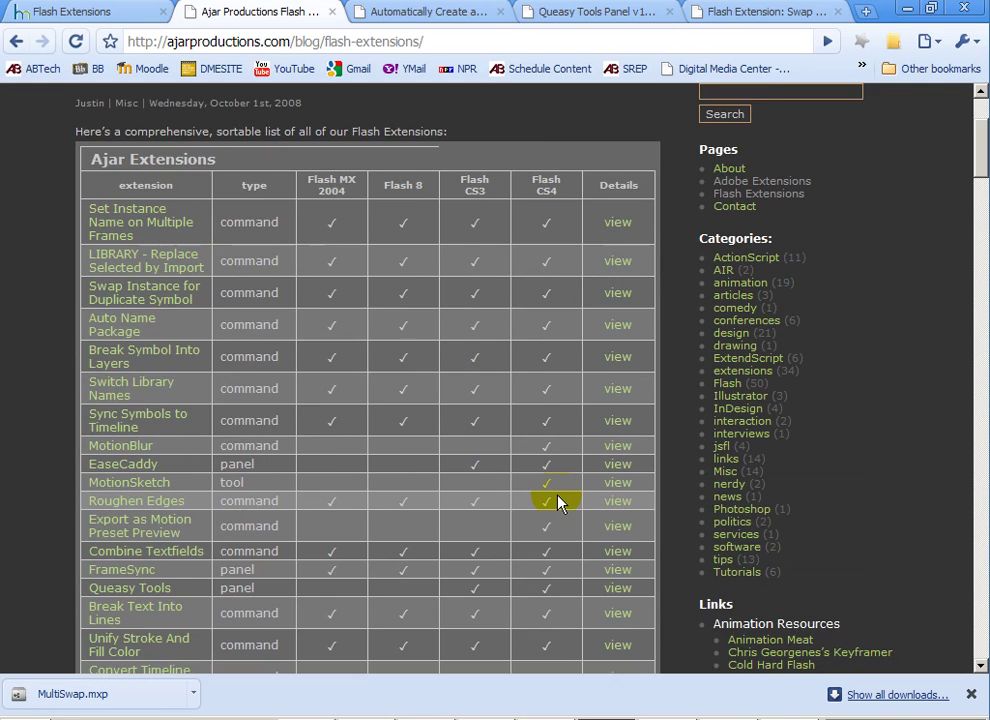
scroll(557, 503, "down", 1)
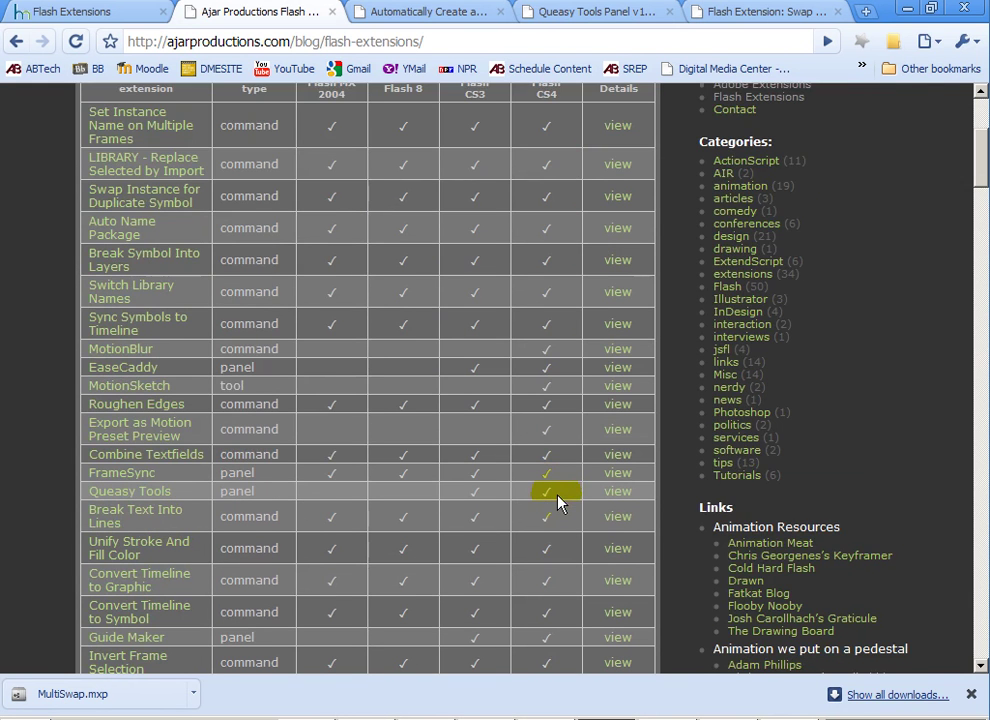
scroll(557, 503, "up", 3)
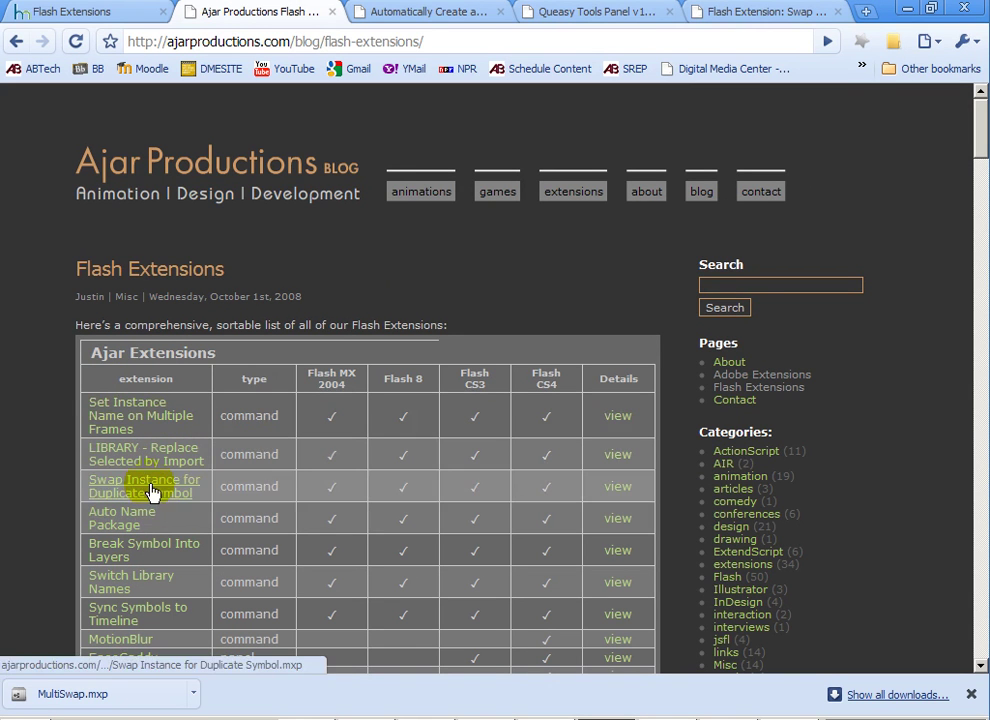
scroll(44, 495, "down", 1)
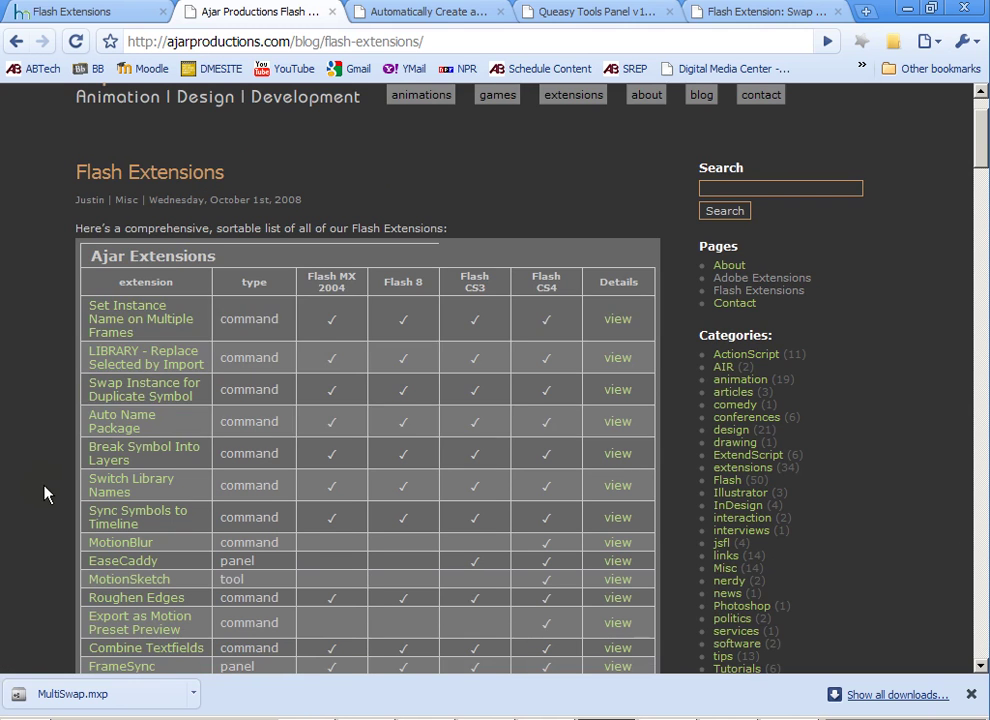
scroll(60, 410, "down", 3)
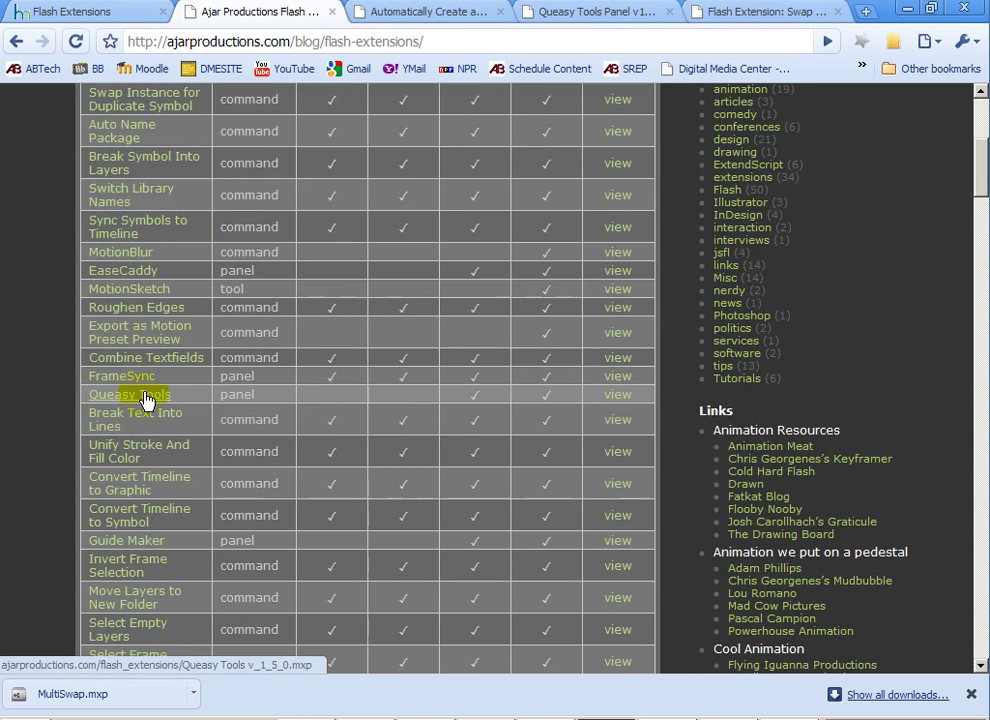
Look over the Queasy Tools Panel post, then bring up the MotionBlur extension article
left_click(585, 12)
scroll(343, 404, "down", 5)
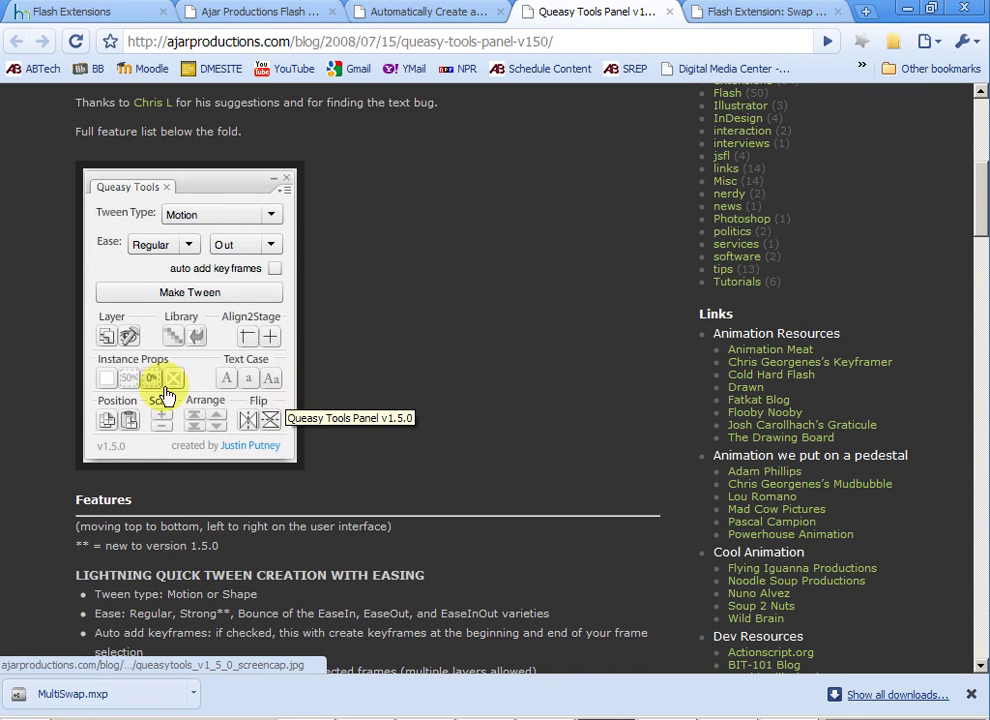
left_click(459, 12)
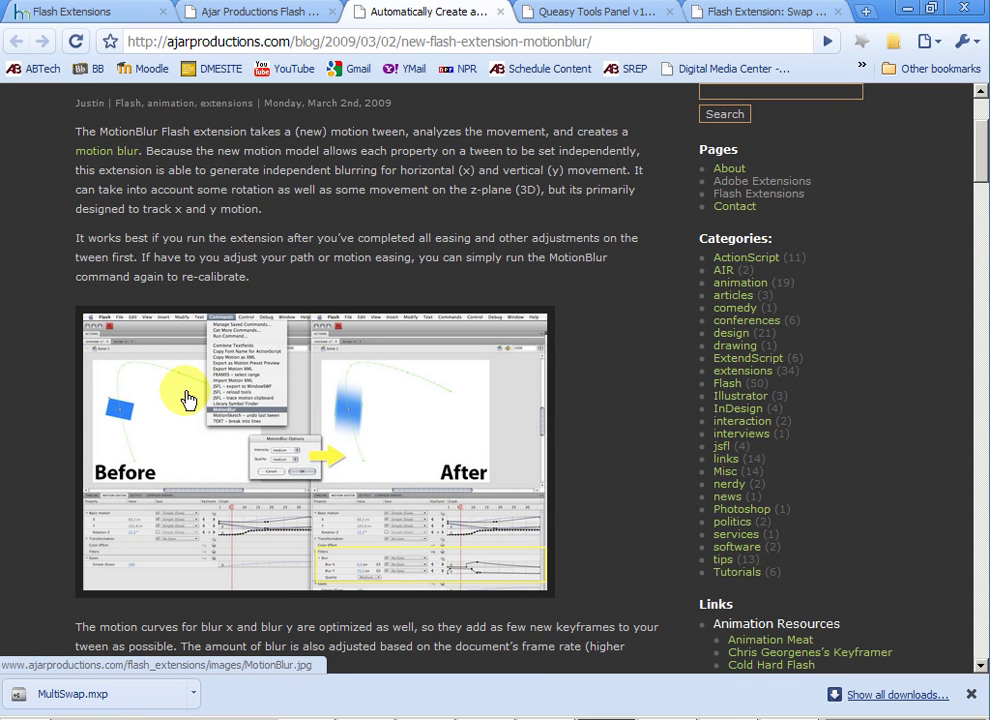
scroll(282, 160, "up", 2)
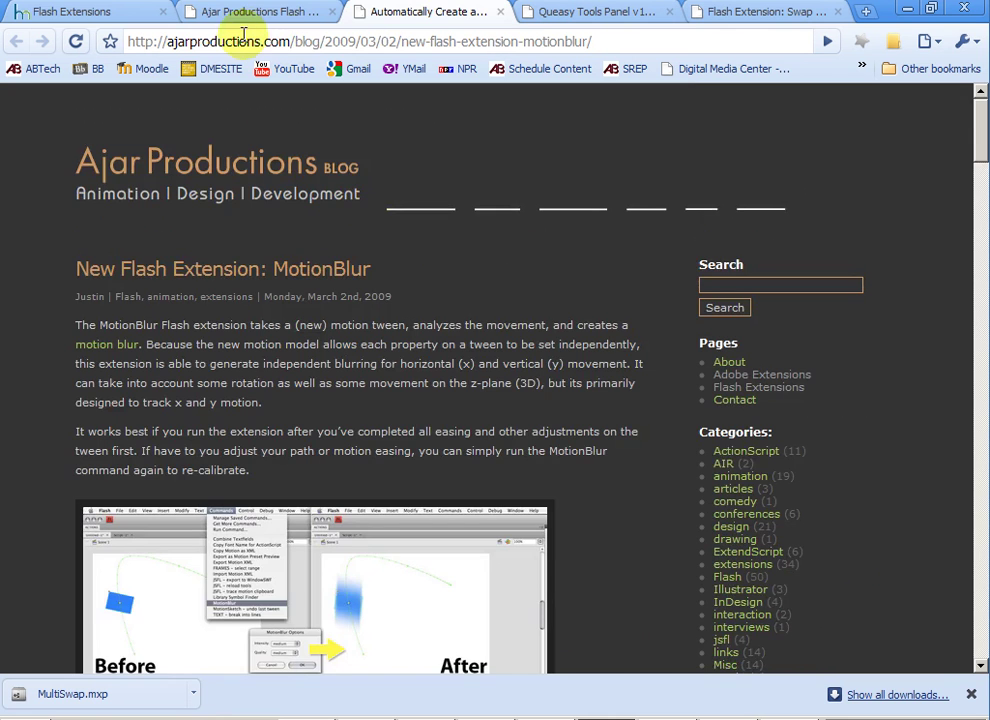
Scroll the ToonMonkey Flash Extensions page past Multi Swap to the Installing Extensions section
left_click(73, 11)
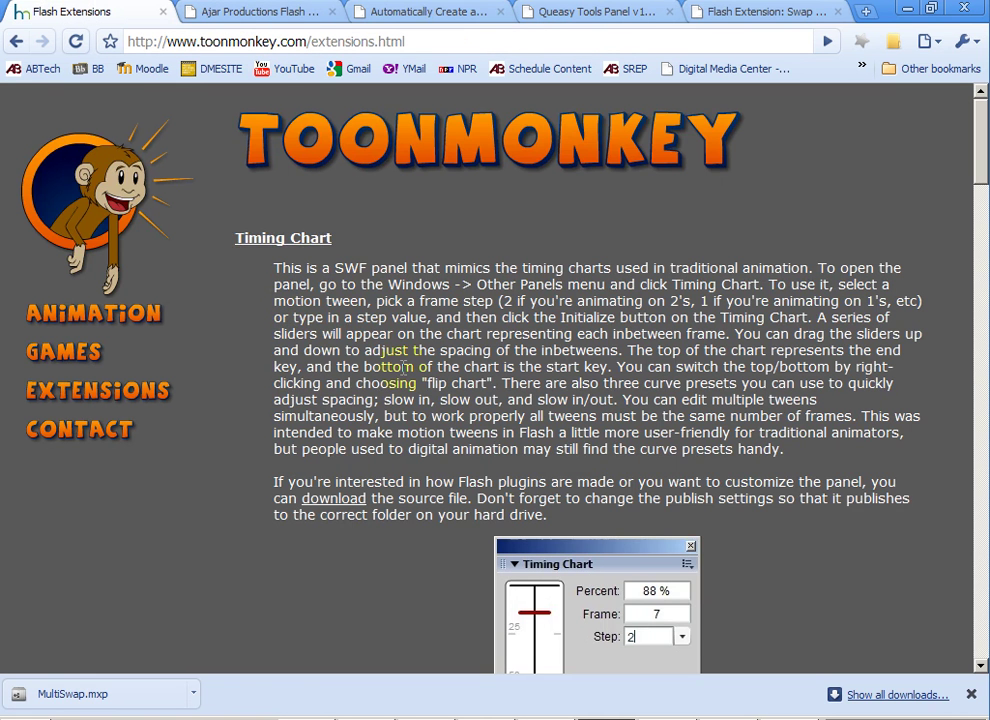
scroll(546, 400, "down", 2)
scroll(579, 510, "down", 4)
scroll(576, 484, "down", 4)
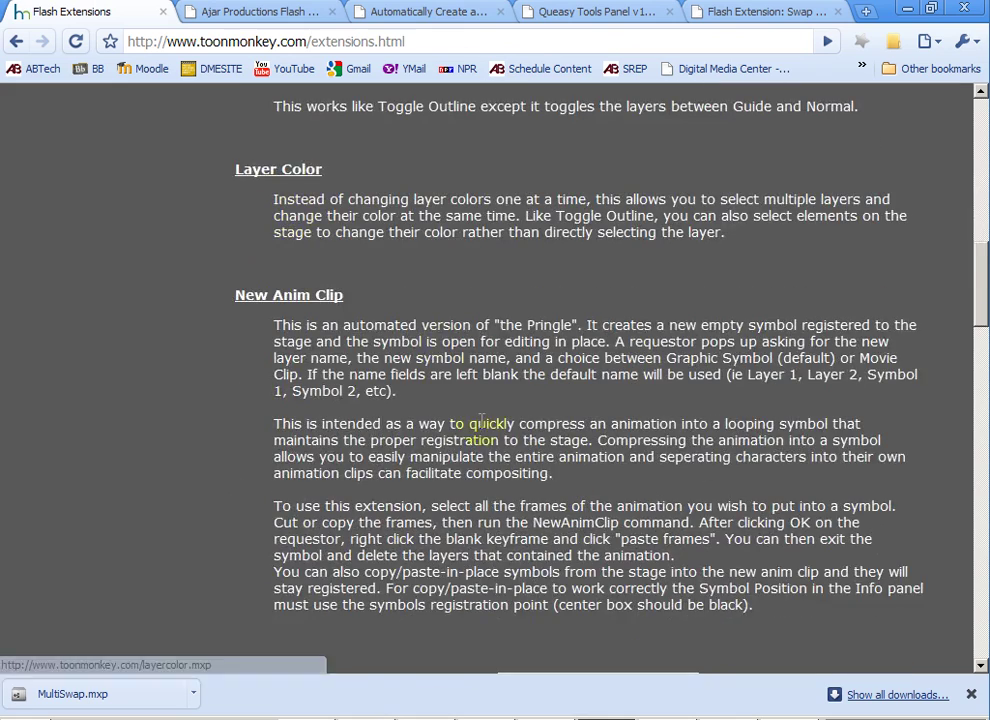
scroll(453, 406, "down", 5)
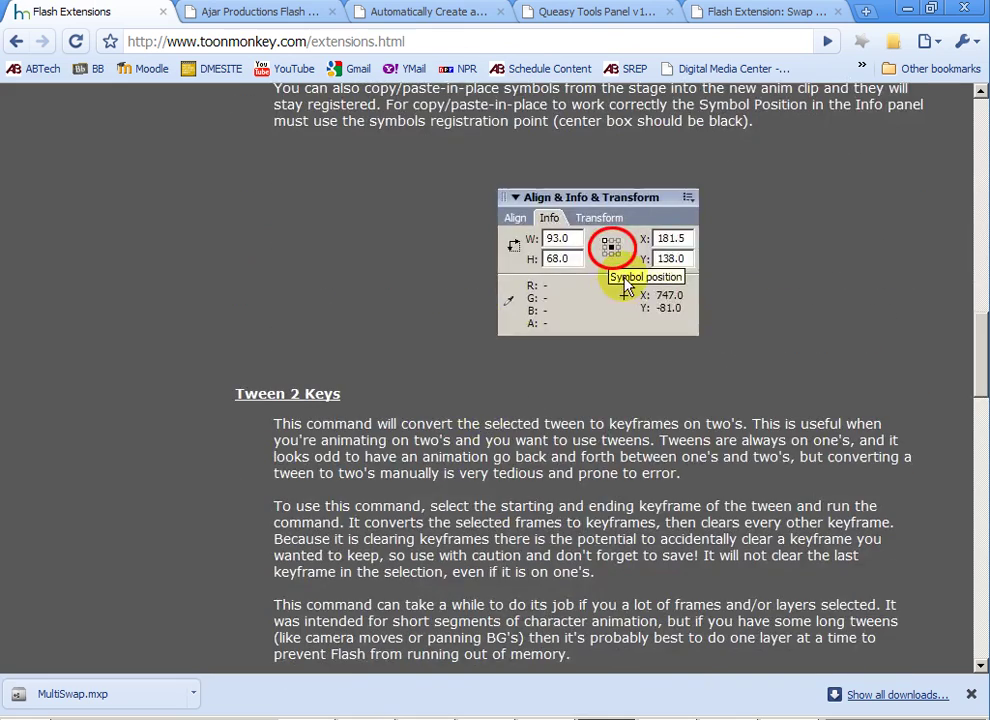
scroll(350, 117, "down", 2)
scroll(325, 230, "down", 8)
scroll(270, 220, "up", 1)
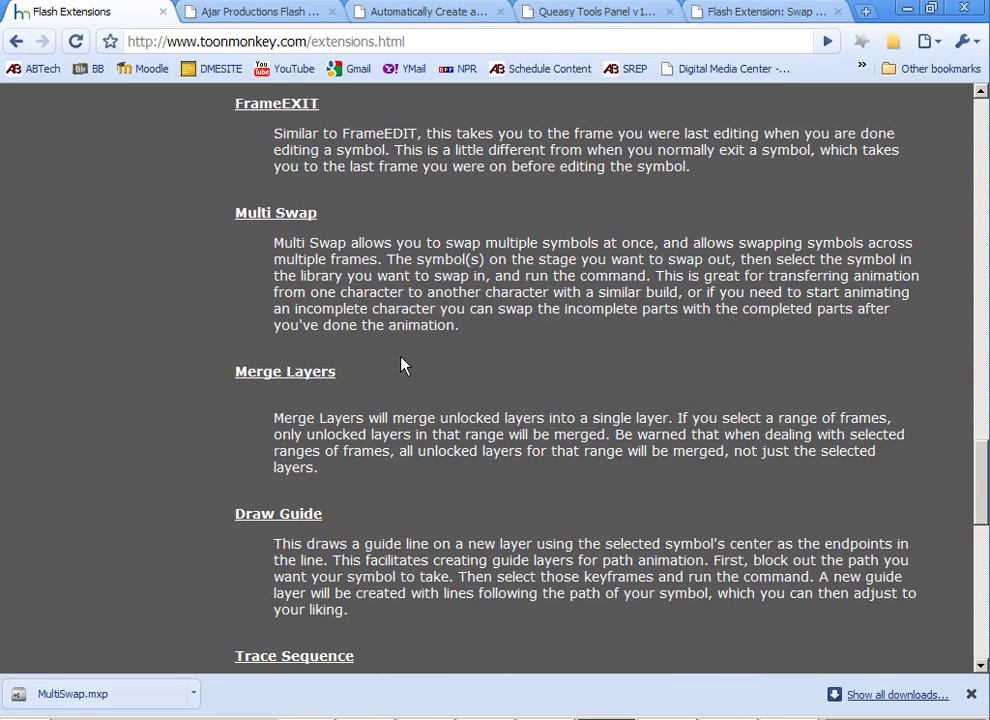
scroll(401, 365, "down", 6)
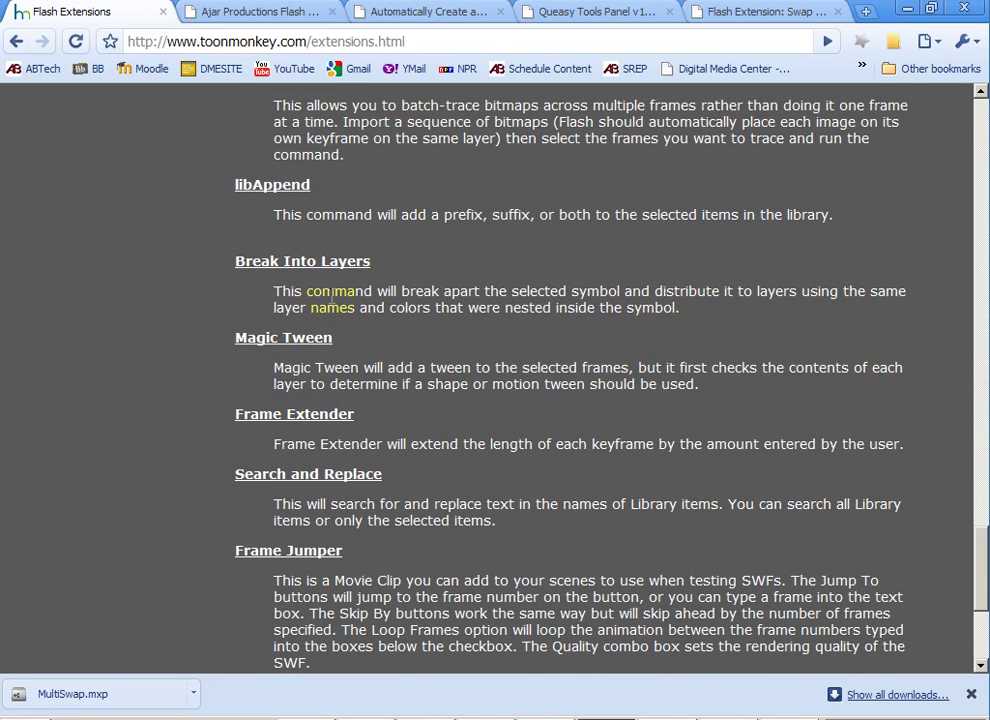
scroll(431, 458, "down", 3)
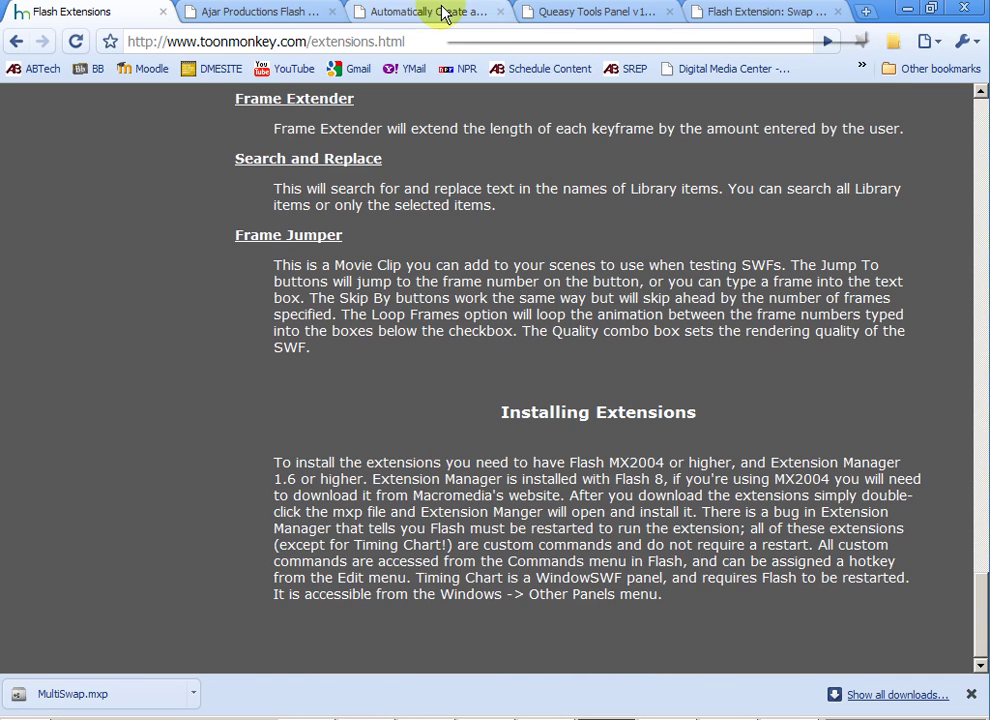
Show the Spiralstorm Games swap post and scroll down to its MassSwap.mxp (40KB) download
left_click(700, 11)
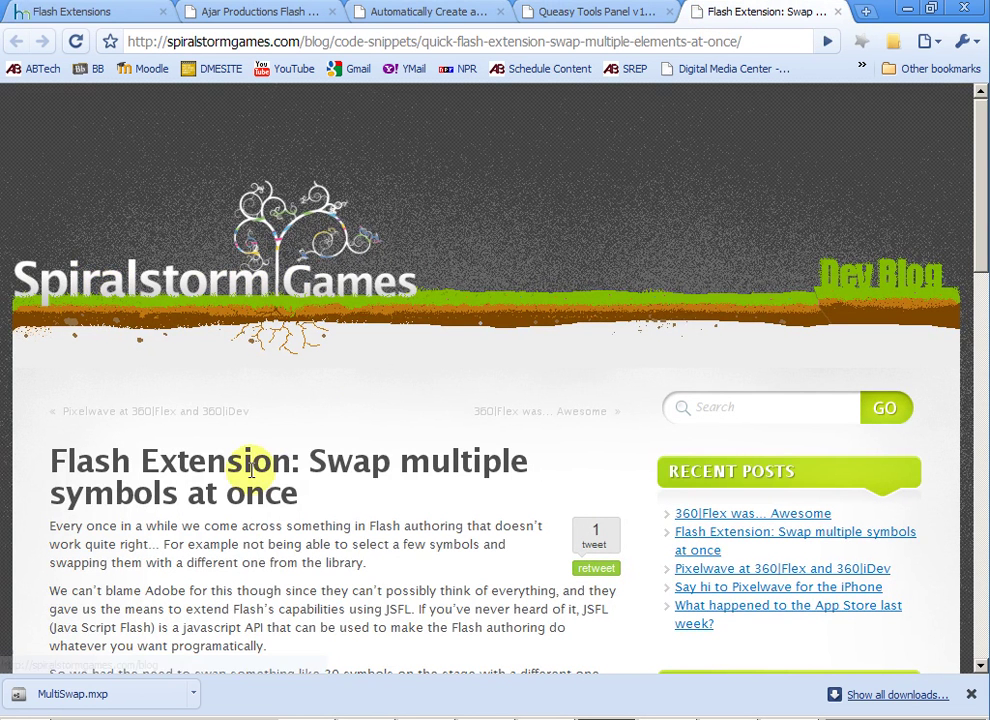
left_click_drag(207, 461, 258, 497)
left_click(316, 512)
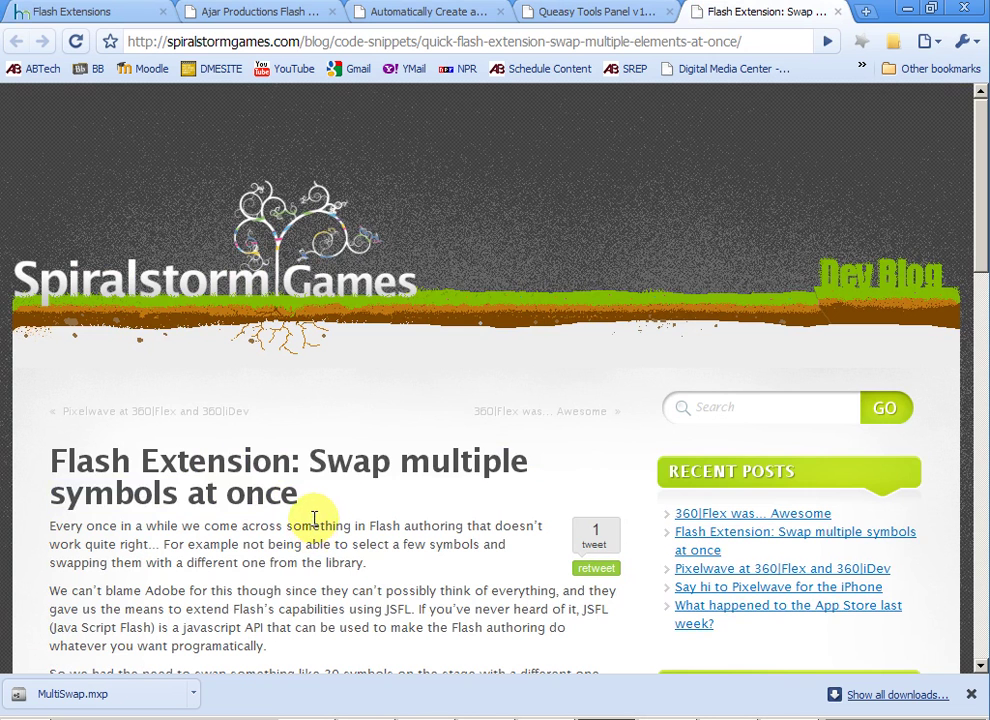
scroll(314, 517, "down", 3)
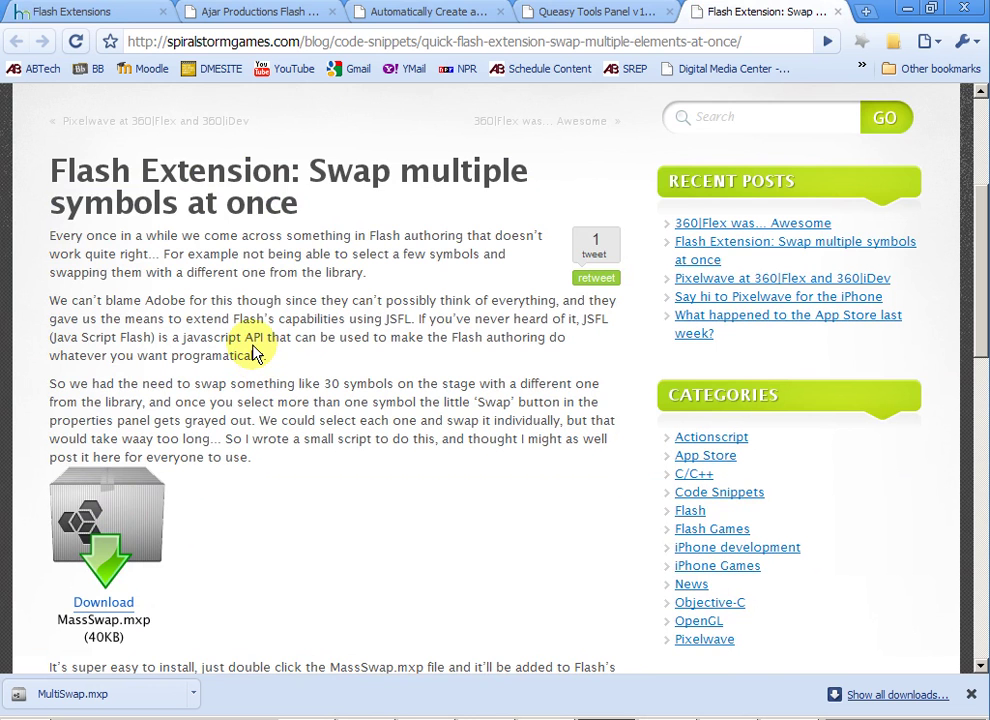
scroll(256, 352, "down", 2)
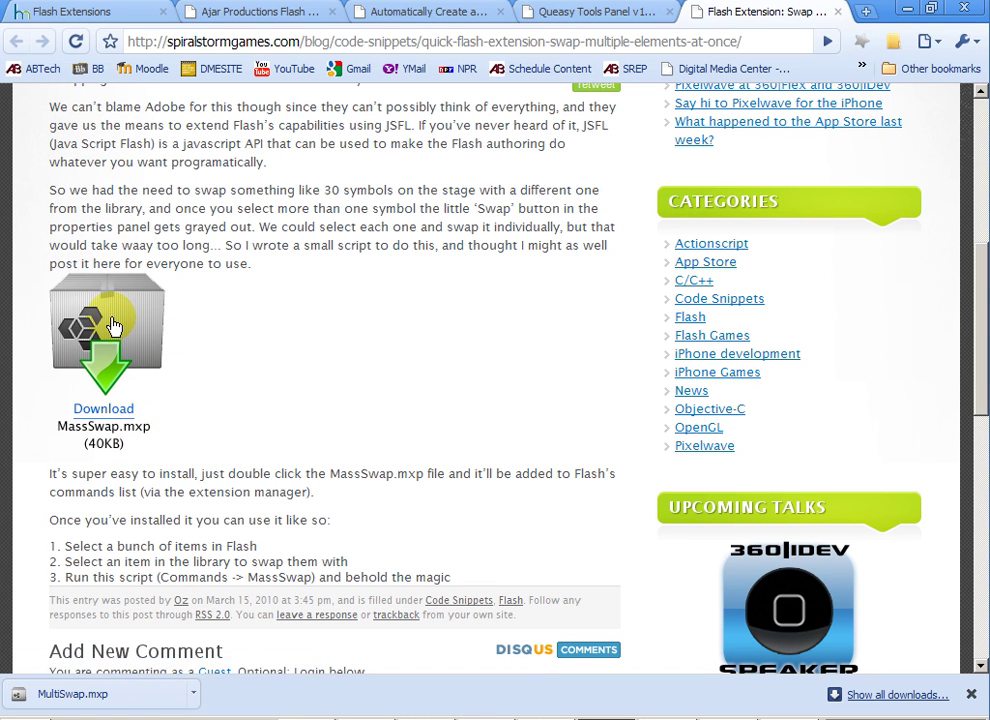
Save MassSwap.mxp_.zip into the SwapSymbols folder and extract it there with IZArc
left_click(110, 352)
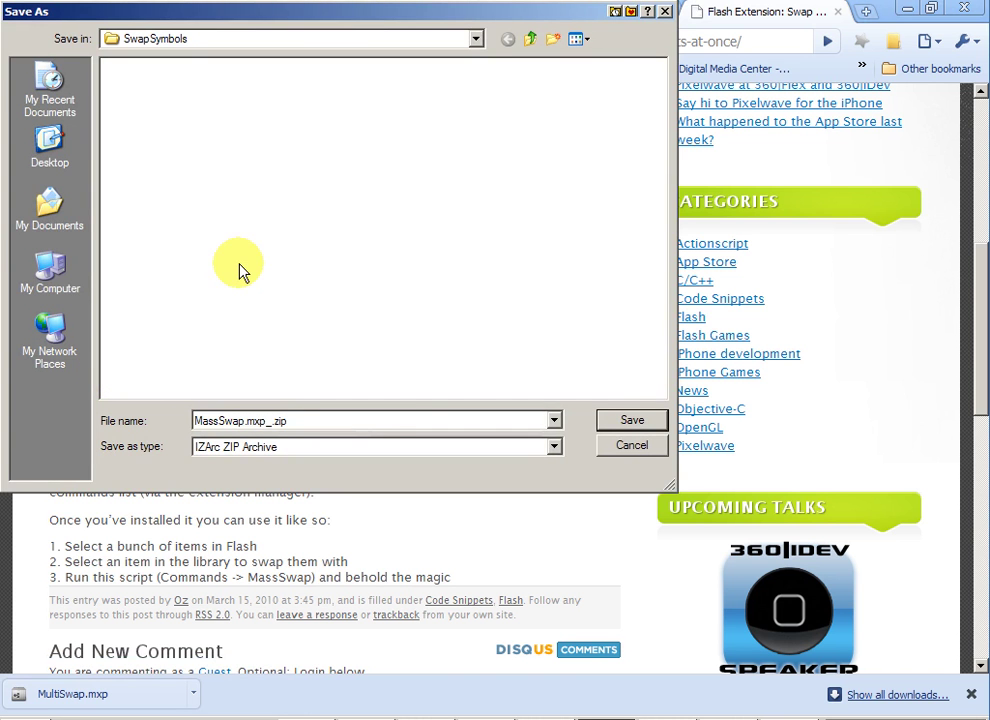
left_click(622, 421)
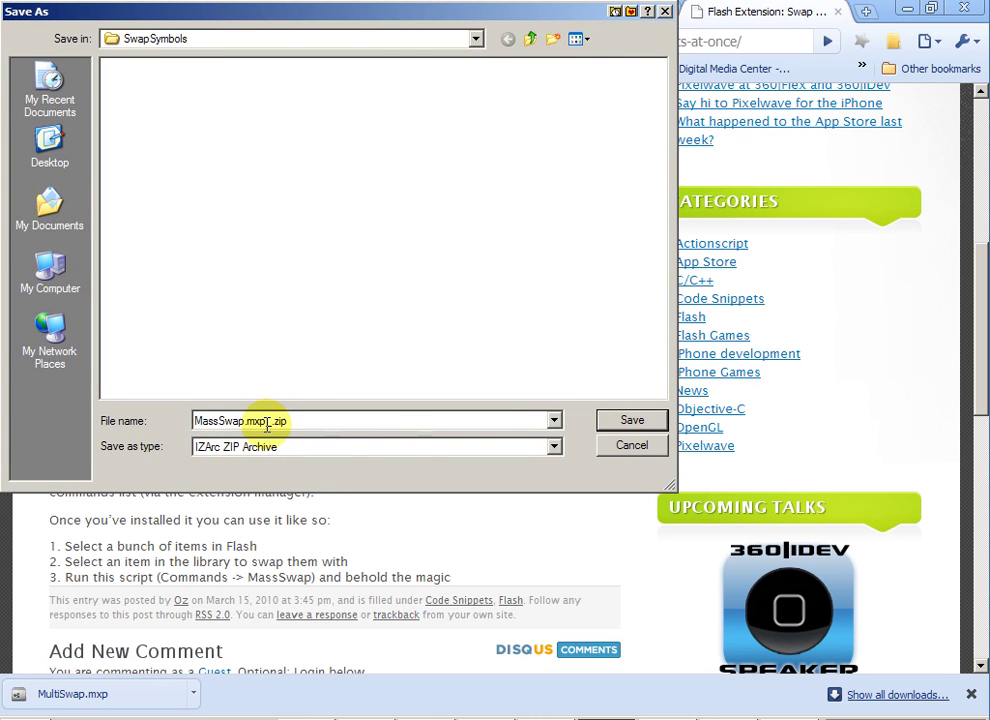
left_click(626, 427)
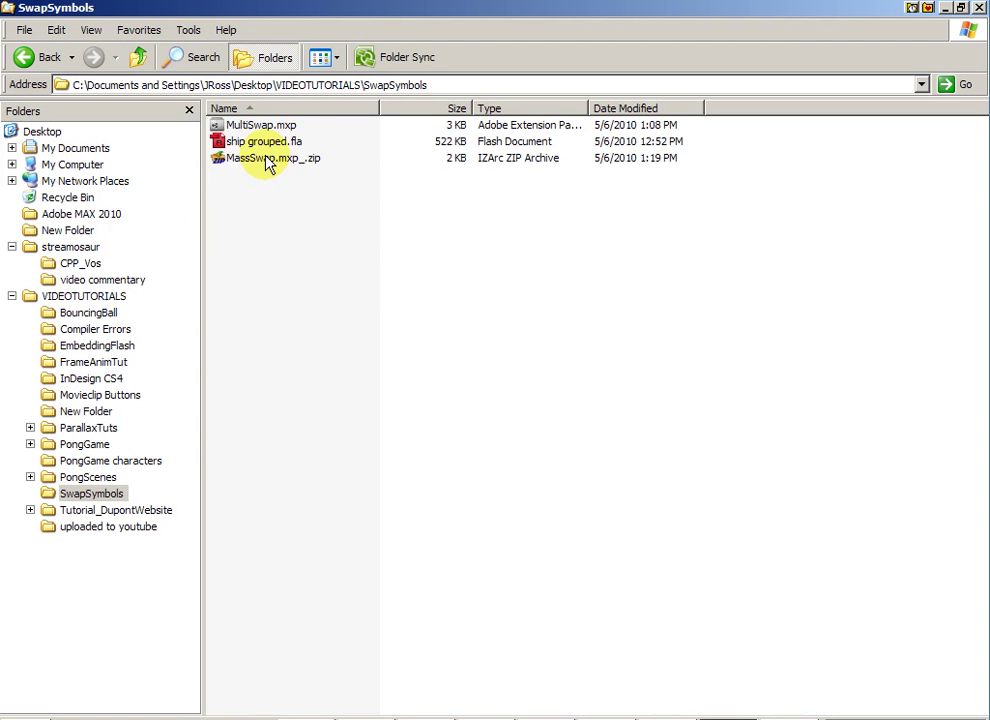
right_click(266, 159)
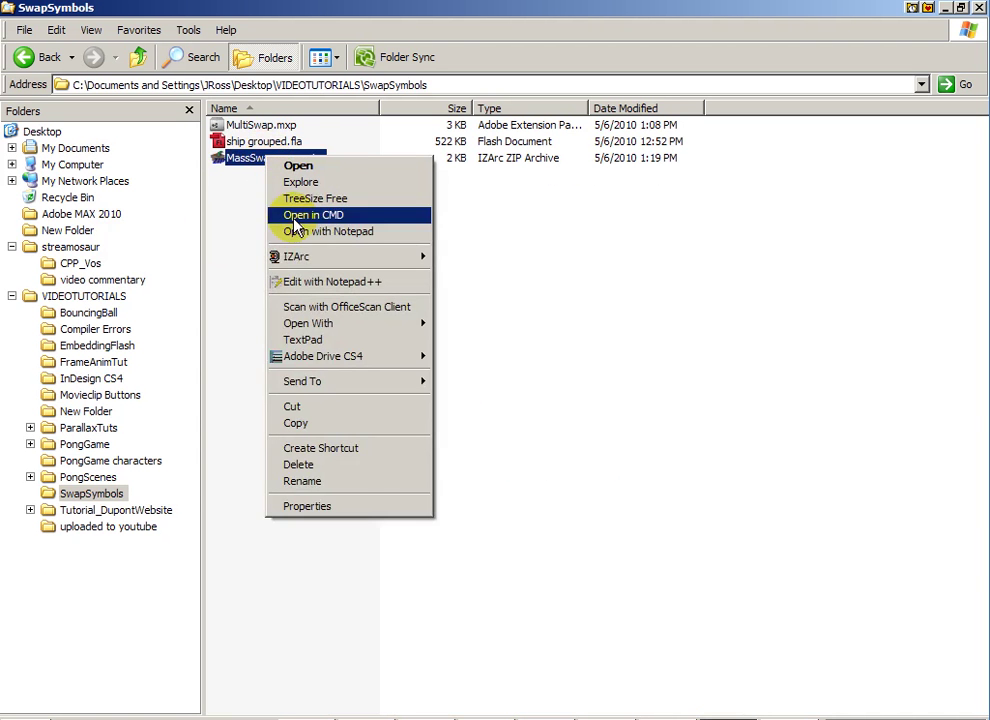
mouse_move(410, 252)
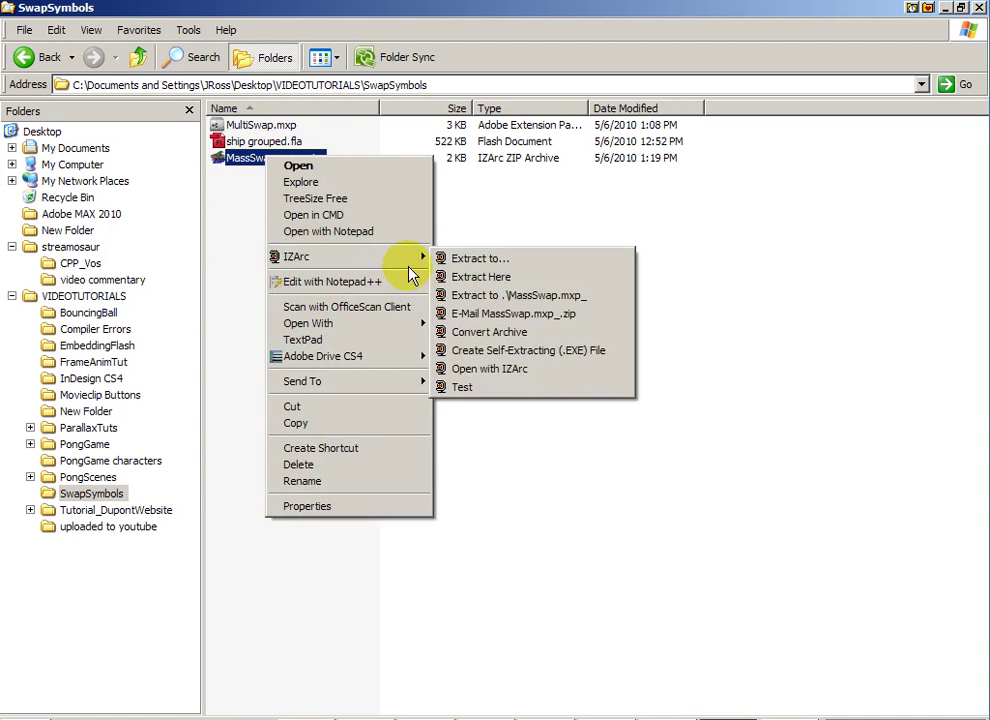
left_click(476, 277)
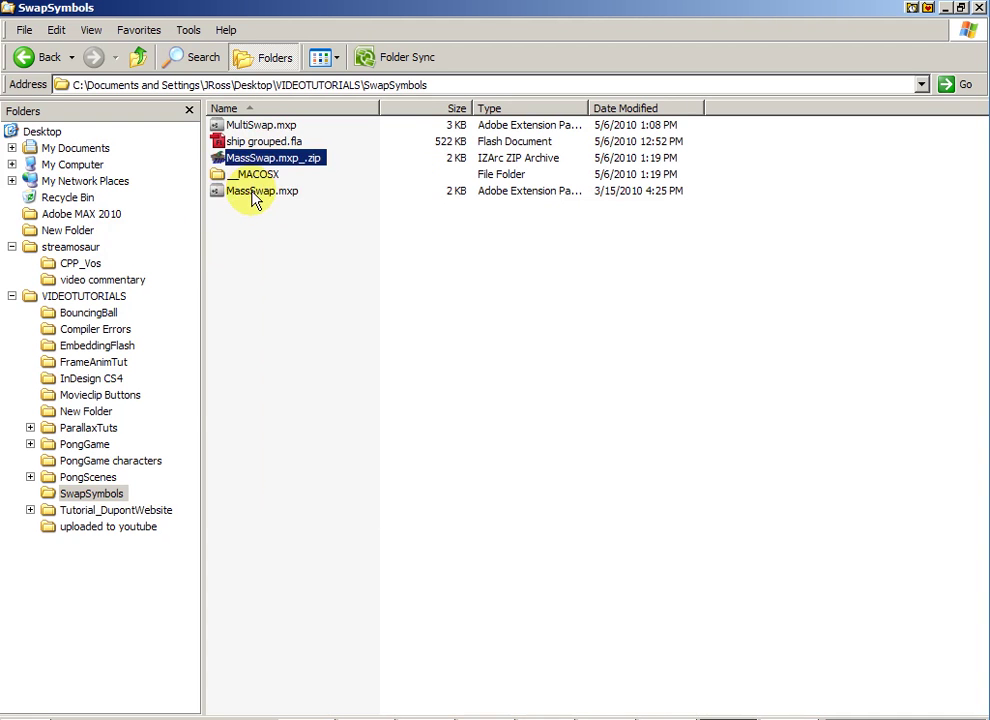
Delete the extracted __MACOSX folder, keeping MassSwap.mxp
left_click(254, 191)
left_click(248, 176)
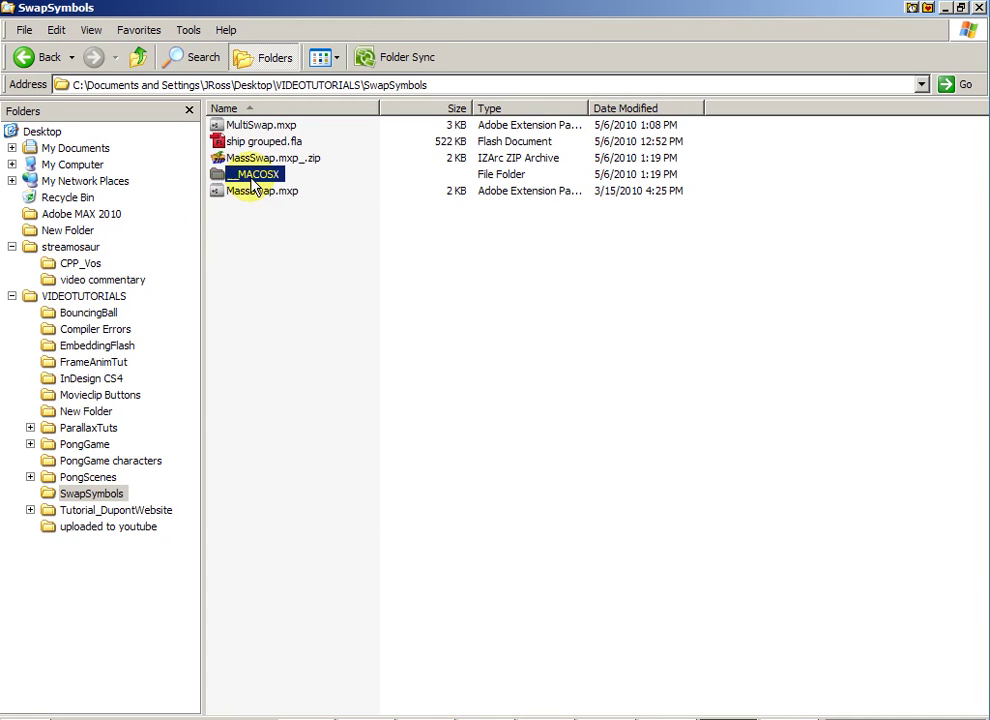
key("Delete")
key("Return")
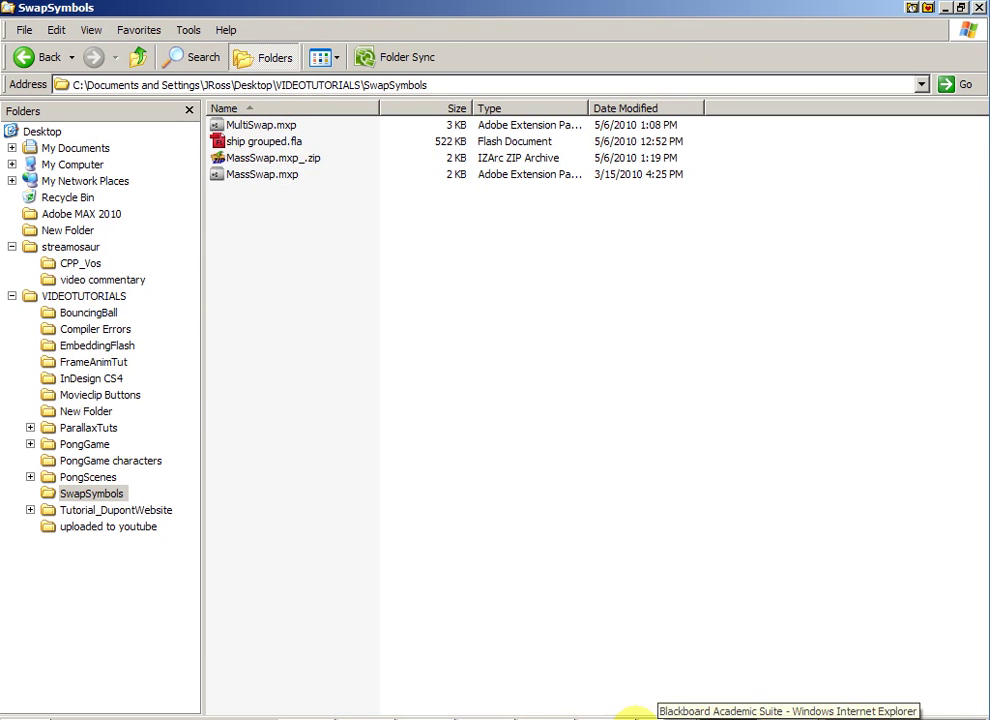
Start the Multi Swap download from ToonMonkey, cancel the duplicate save, and minimize Chrome
left_click(580, 714)
left_click(120, 14)
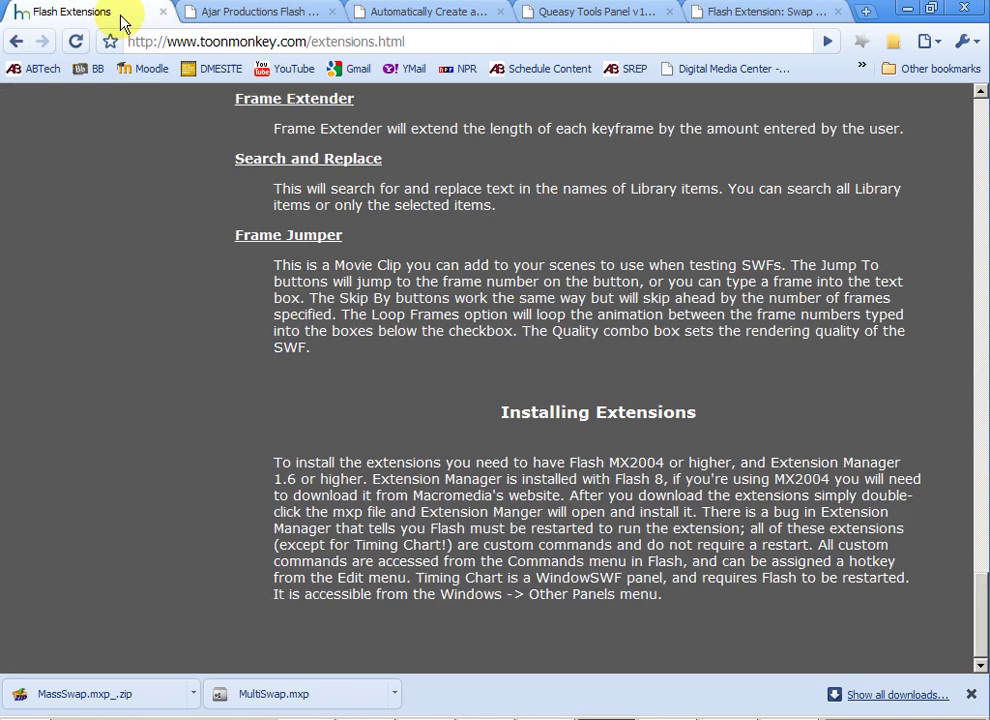
scroll(437, 323, "up", 2)
scroll(437, 323, "up", 6)
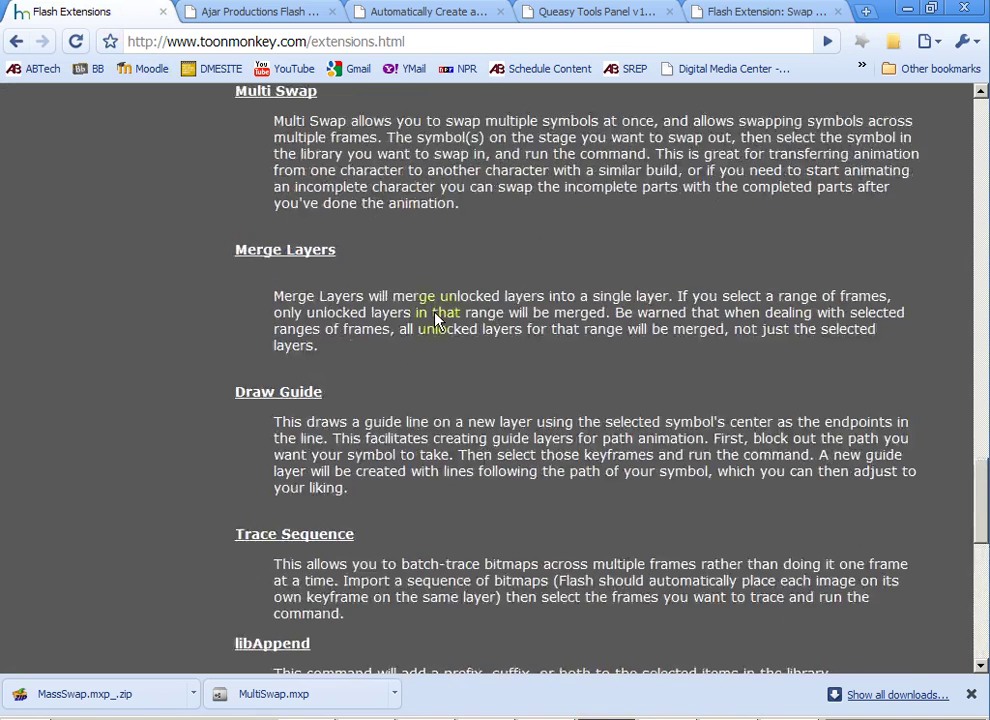
scroll(437, 318, "up", 2)
left_click(290, 285)
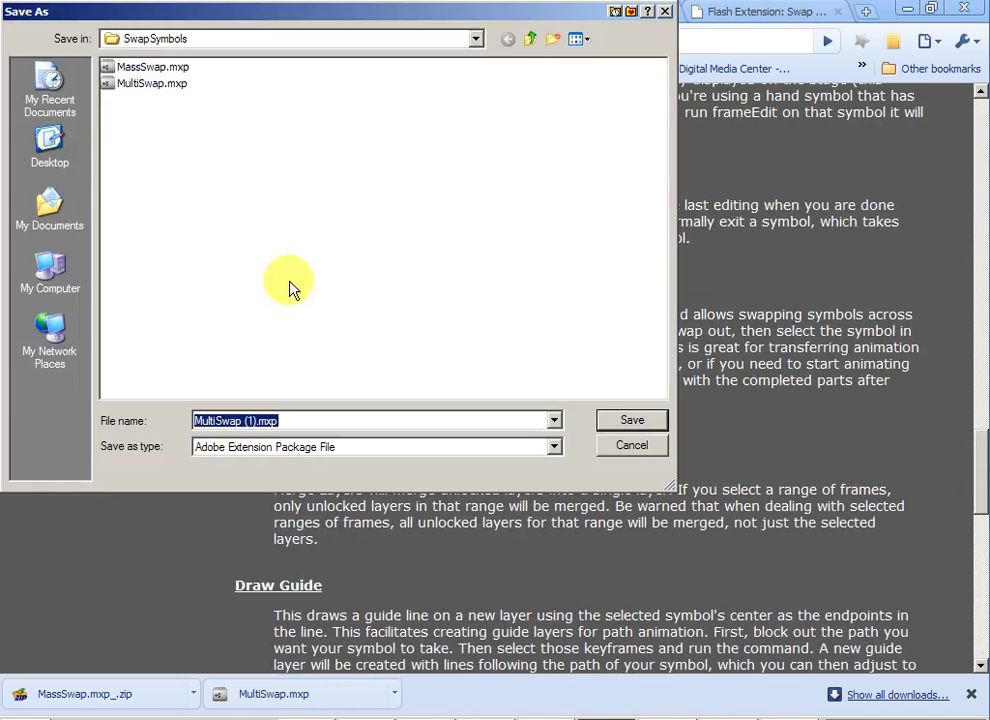
left_click(620, 447)
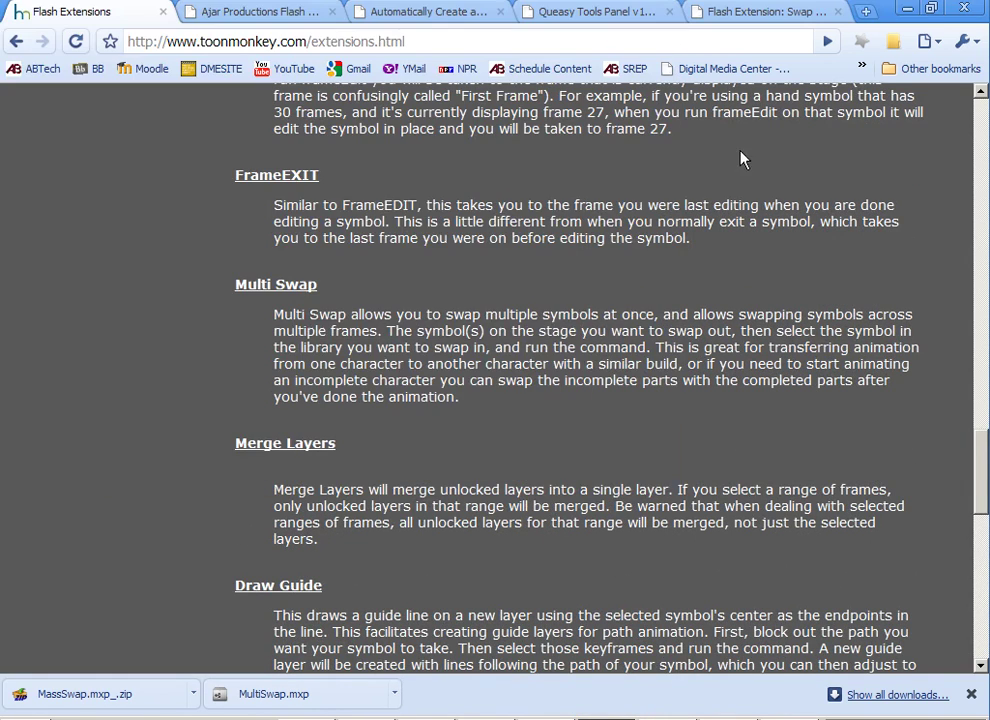
left_click(907, 8)
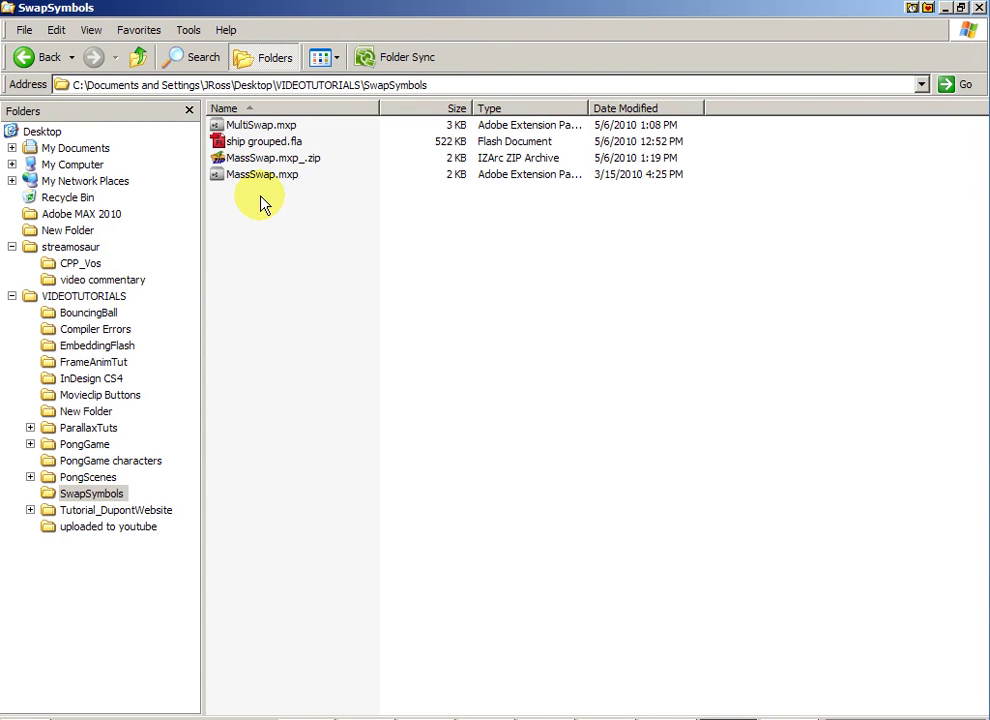
Select the MultiSwap.mxp package in the SwapSymbols folder
left_click(245, 141)
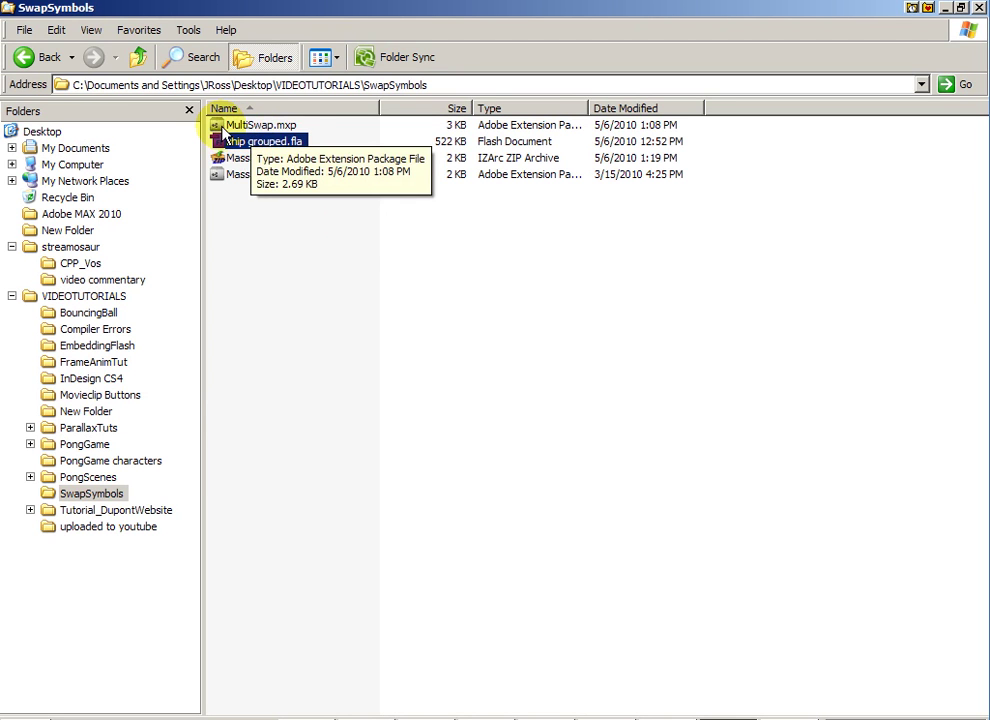
left_click(227, 127)
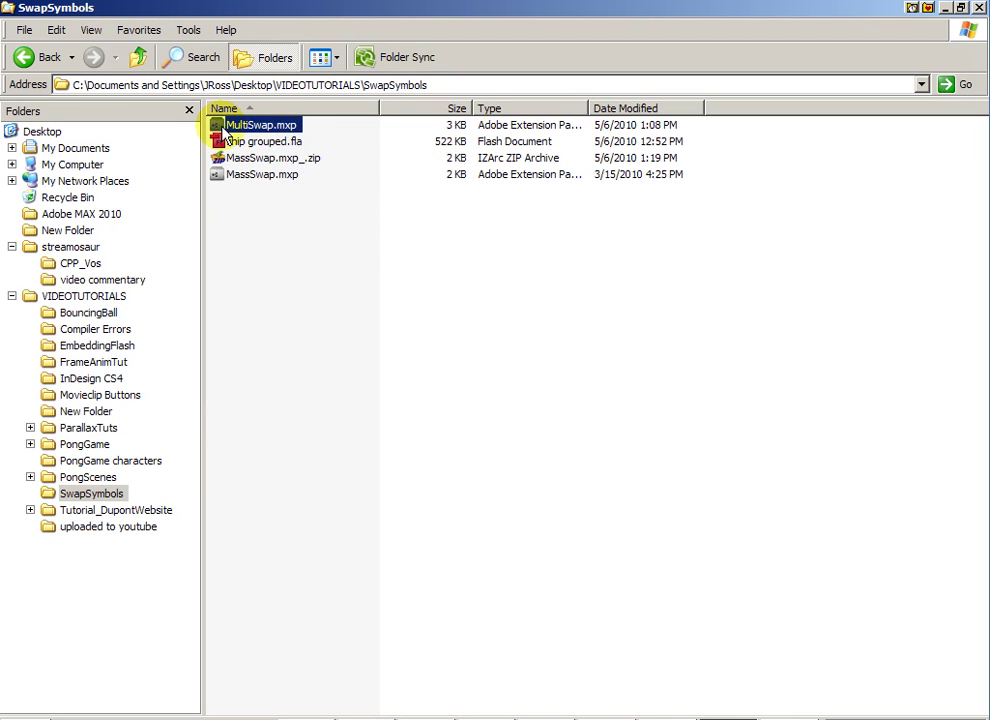
Open MultiSwap.mxp in Extension Manager and migrate the previous version's extensions
double_click(227, 127)
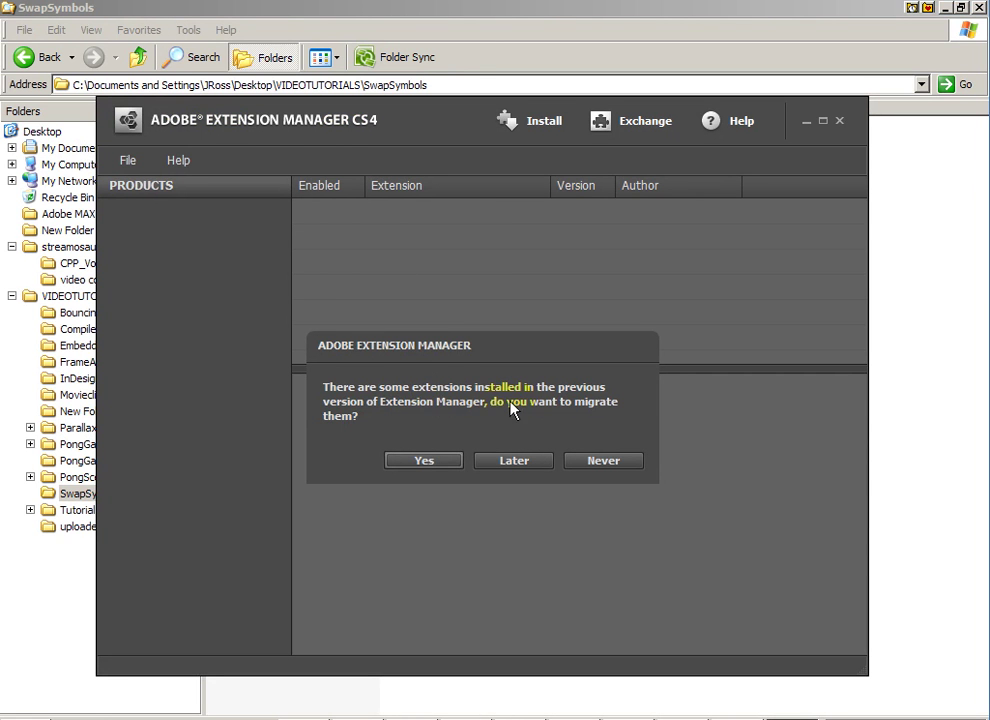
left_click(424, 462)
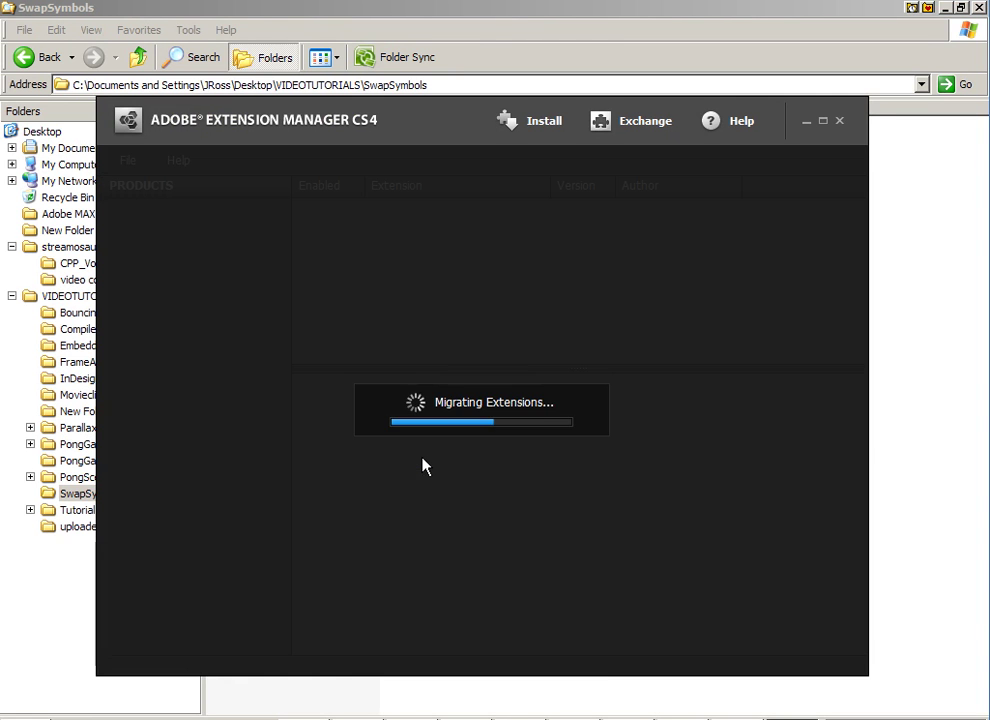
left_click(588, 450)
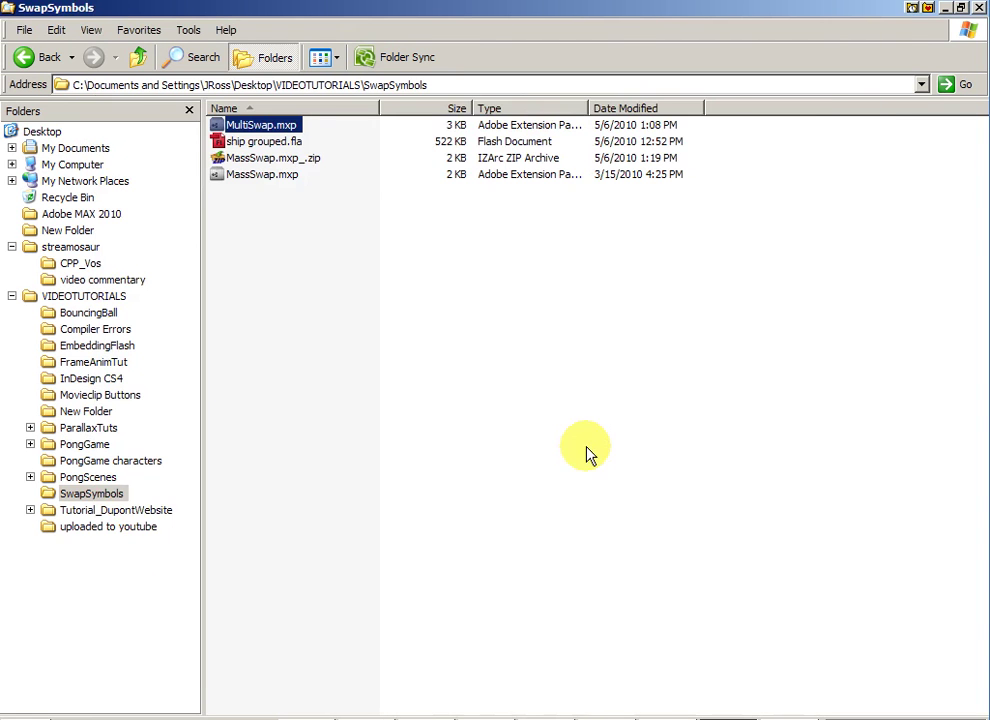
Install Multi Swap by accepting its disclaimer, check its details, and close the manager
double_click(220, 126)
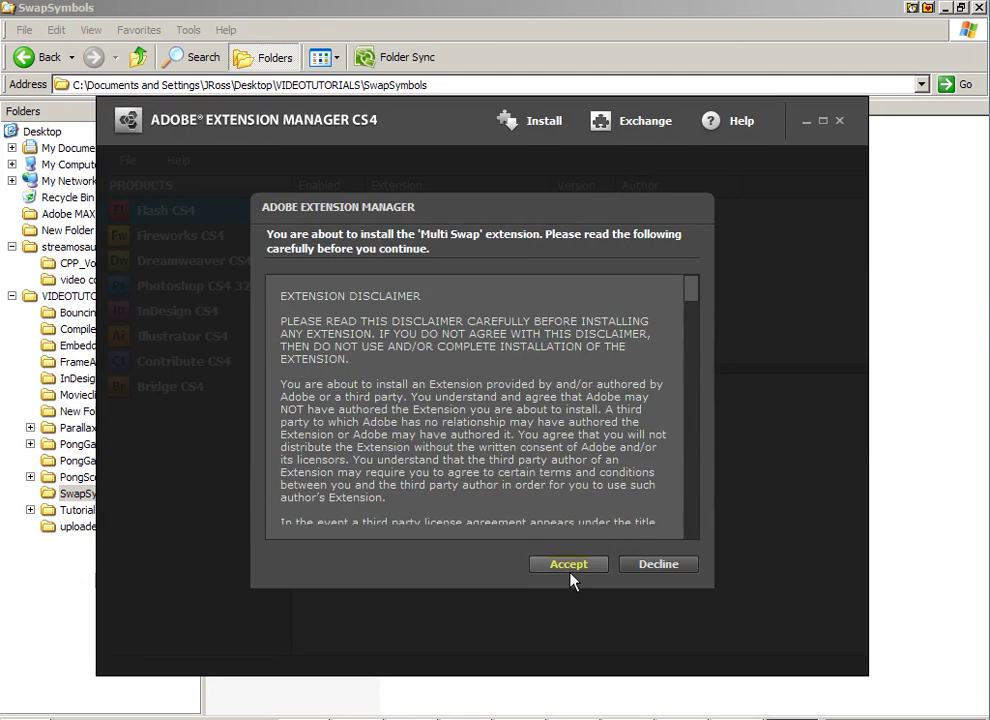
left_click(571, 568)
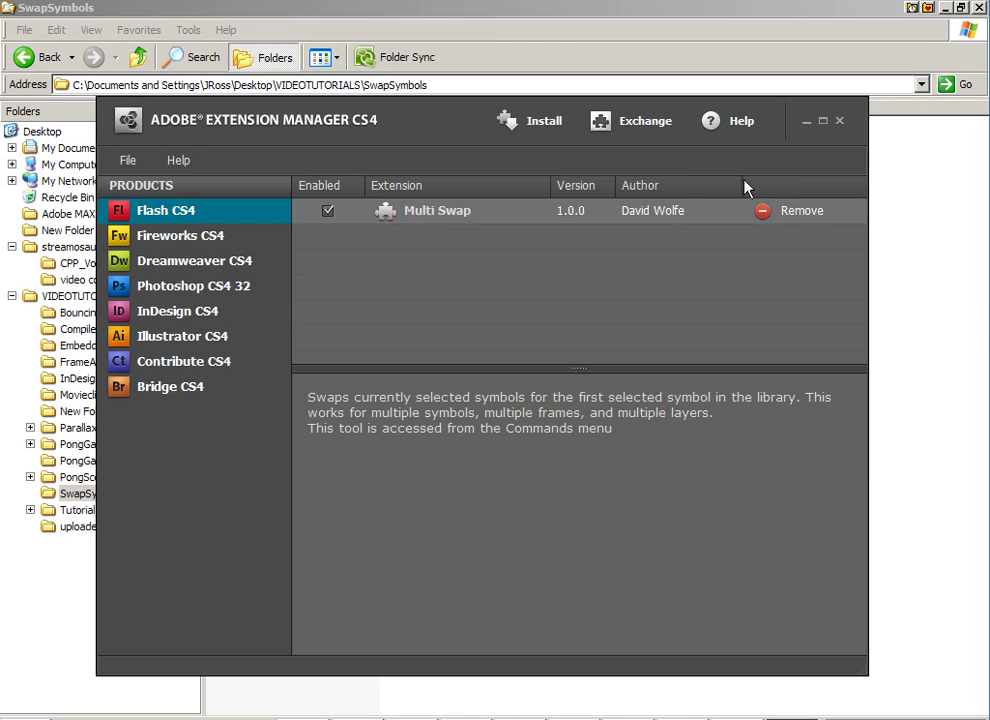
left_click(410, 220)
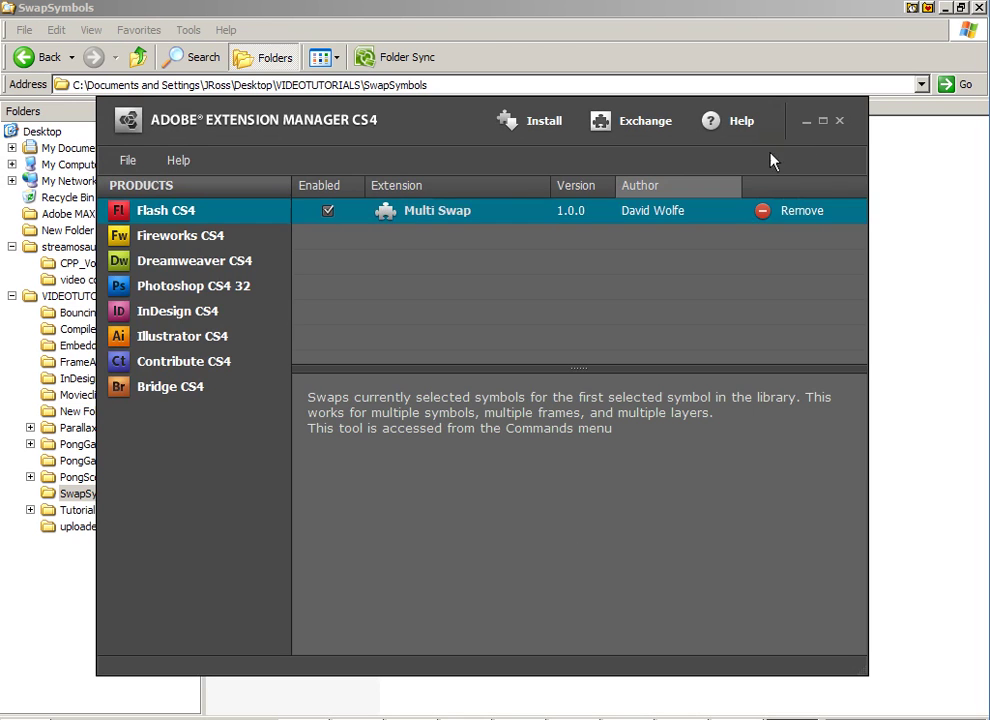
left_click(841, 122)
Install Mass Swap 1.0.0 from MassSwap.mxp and confirm it is listed for Flash CS4
double_click(250, 178)
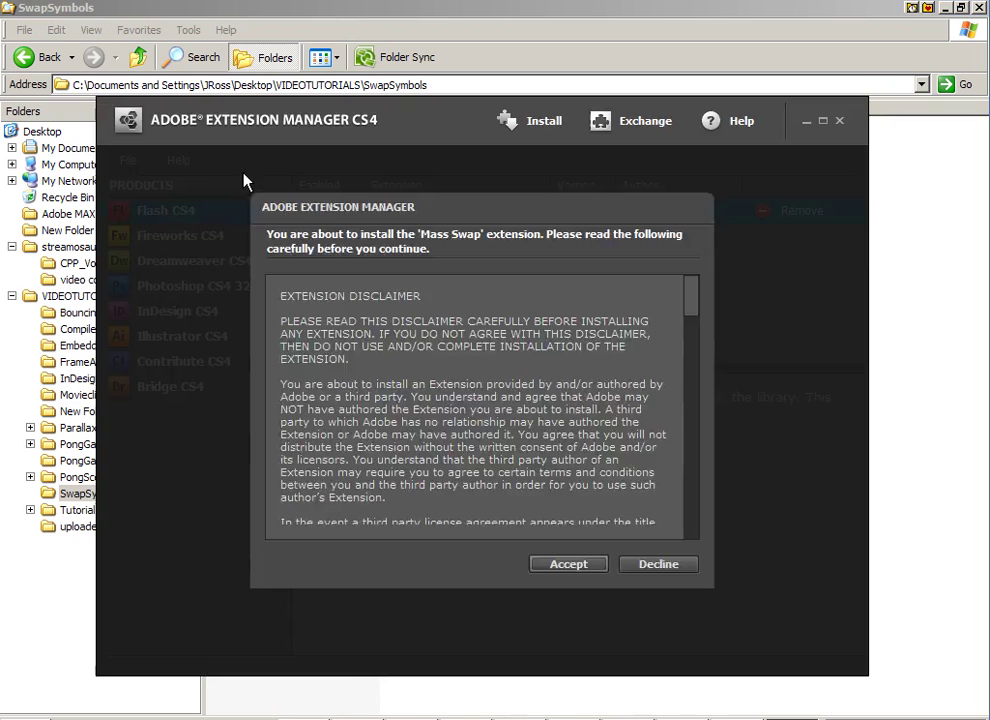
left_click(564, 570)
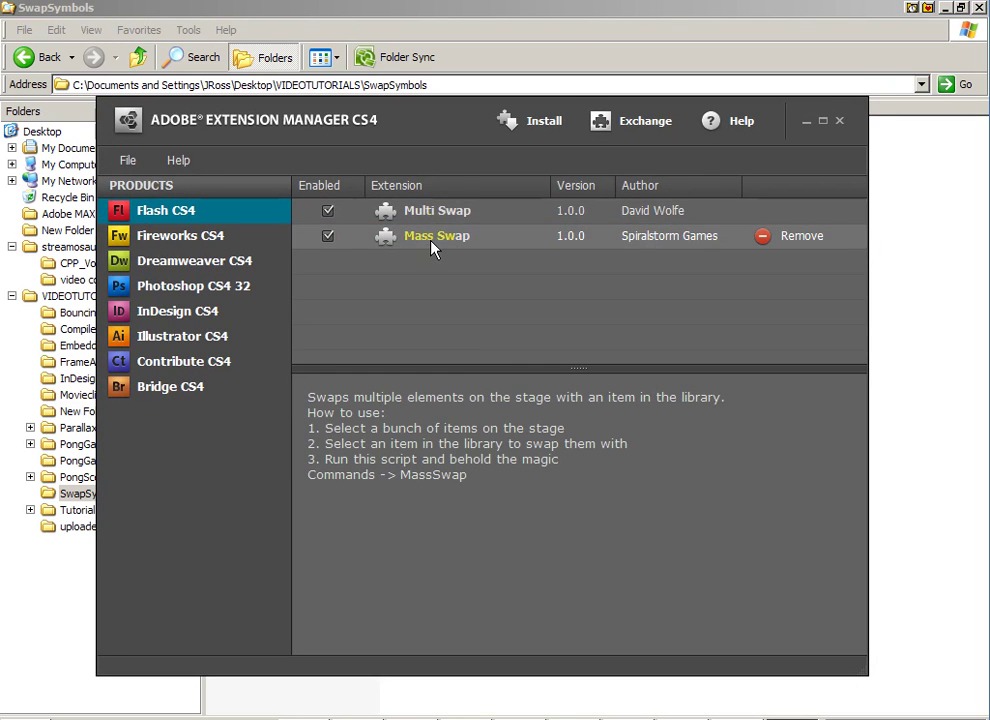
left_click(429, 246)
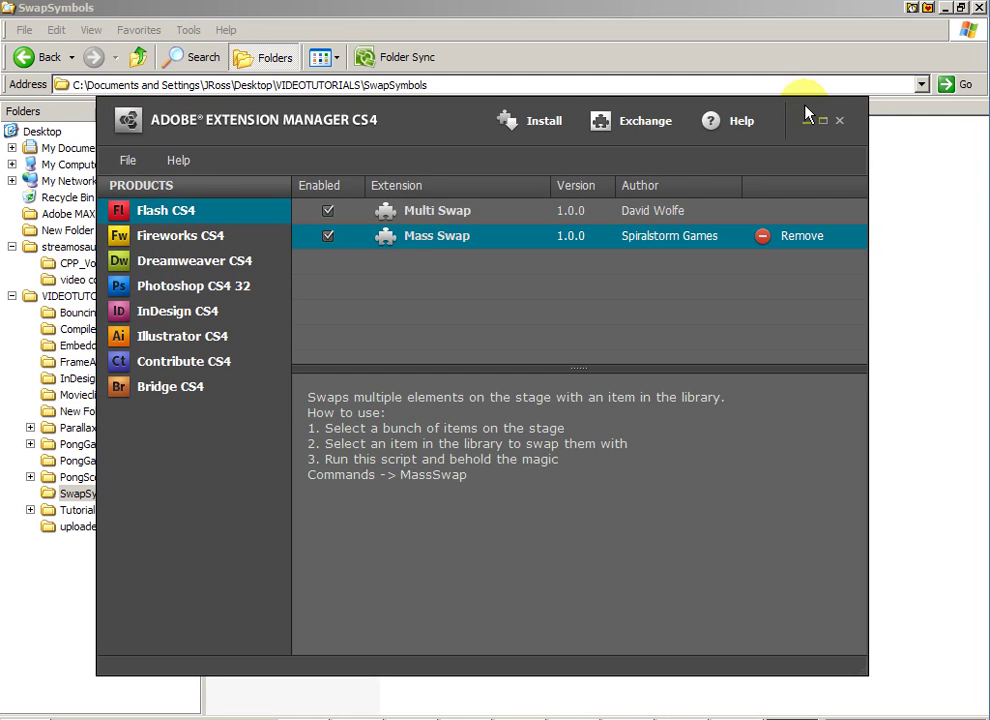
Close Extension Manager and open ship grouped.fla in Flash CS4
left_click(839, 121)
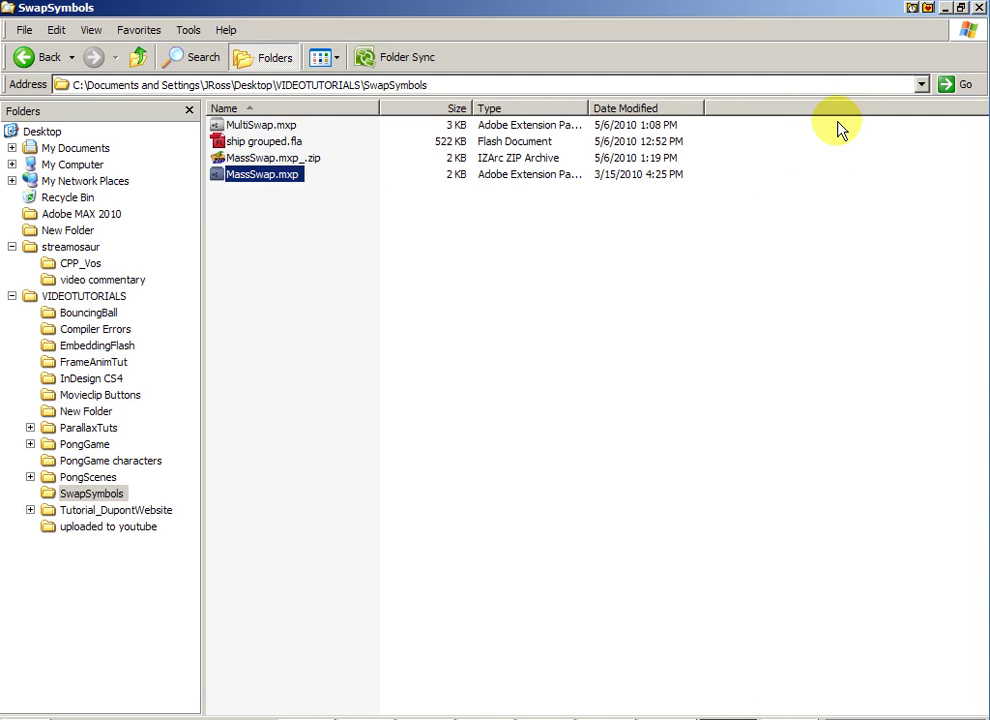
left_click(229, 145)
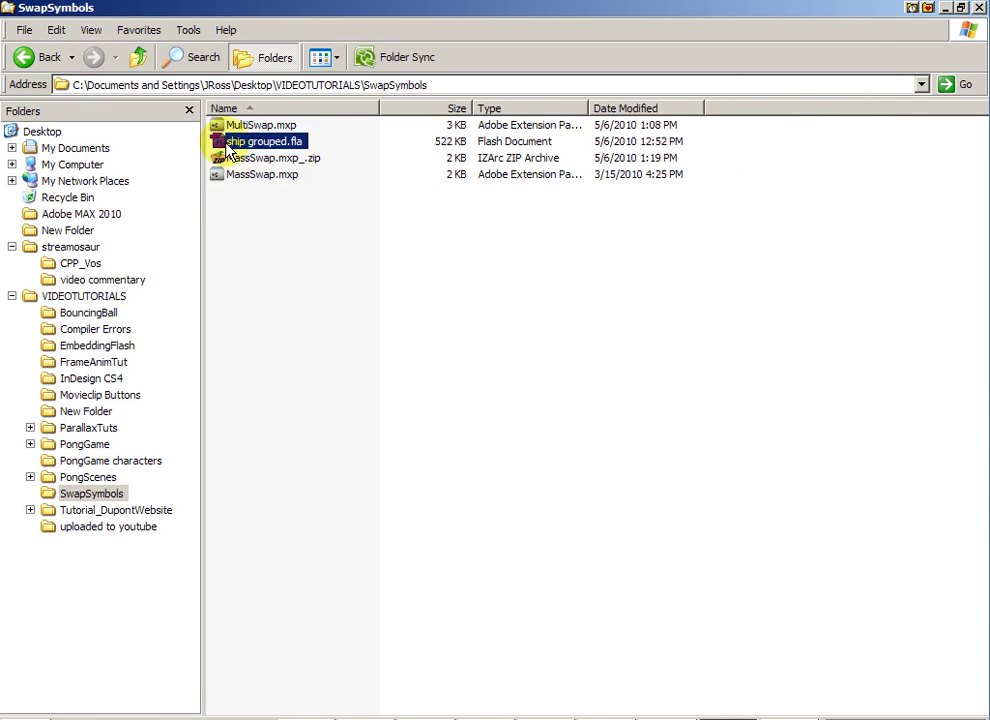
double_click(229, 145)
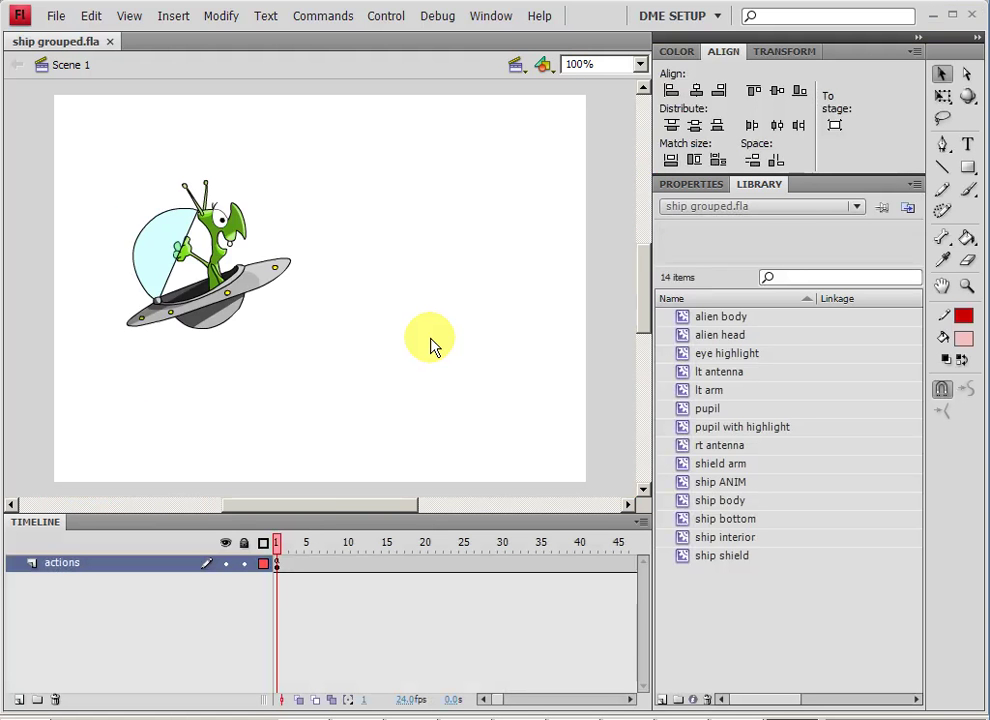
In a new document, draw a small square and convert it to movie clip Symbol 1
key("ctrl+n")
key("Return")
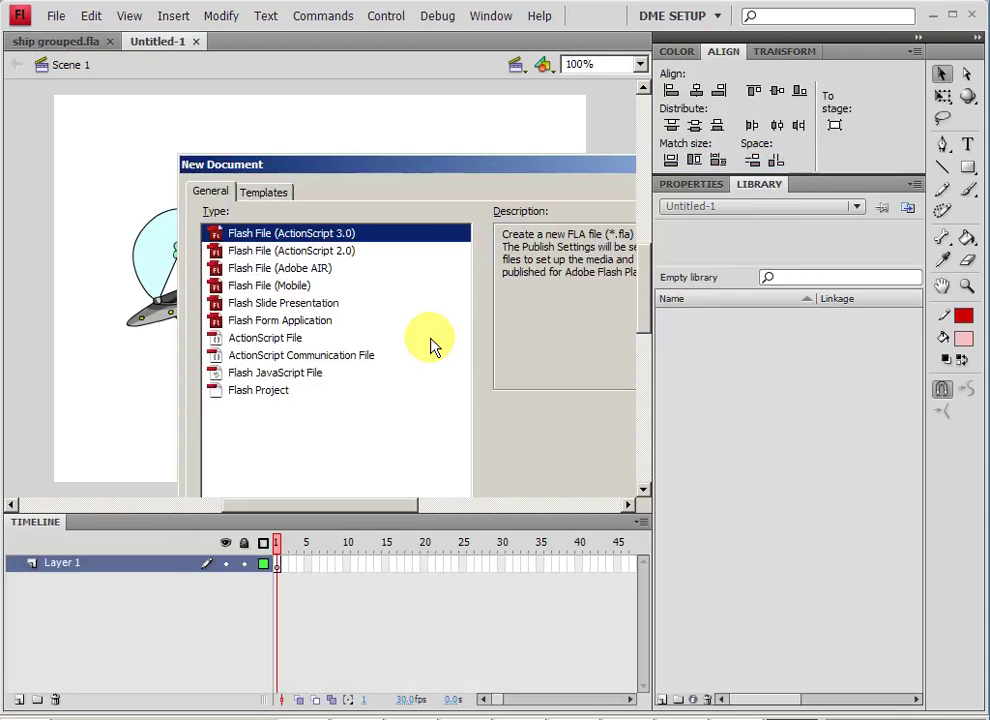
left_click(966, 168)
mouse_move(93, 211)
left_mouse_down()
mouse_move(152, 270)
mouse_move(146, 264)
left_mouse_up()
left_click(941, 74)
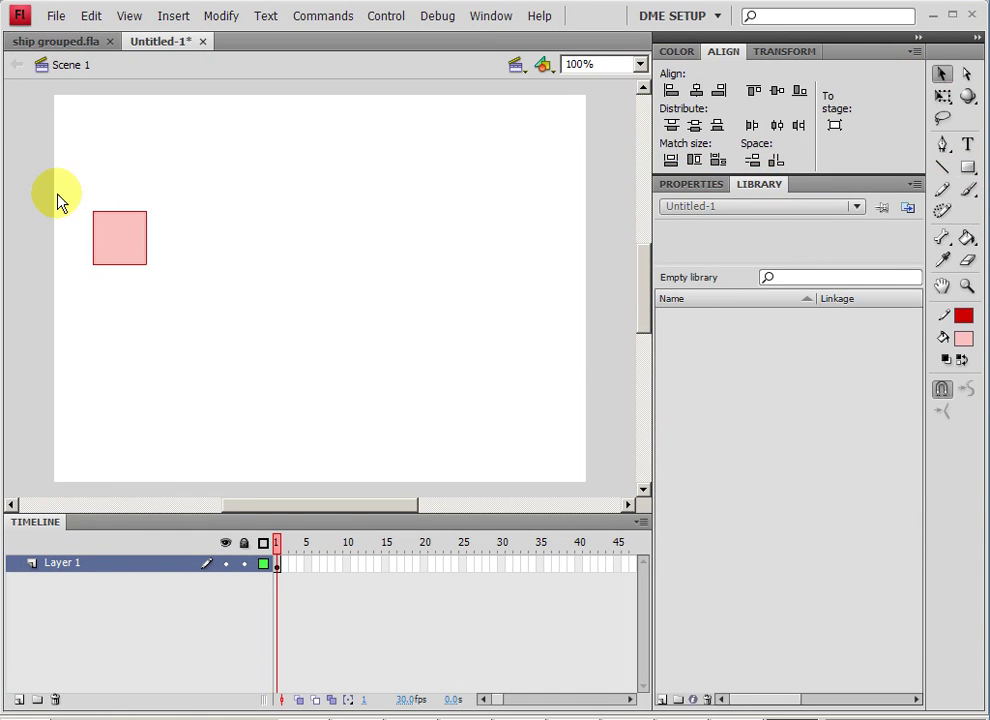
left_click_drag(57, 201, 183, 285)
key("F8")
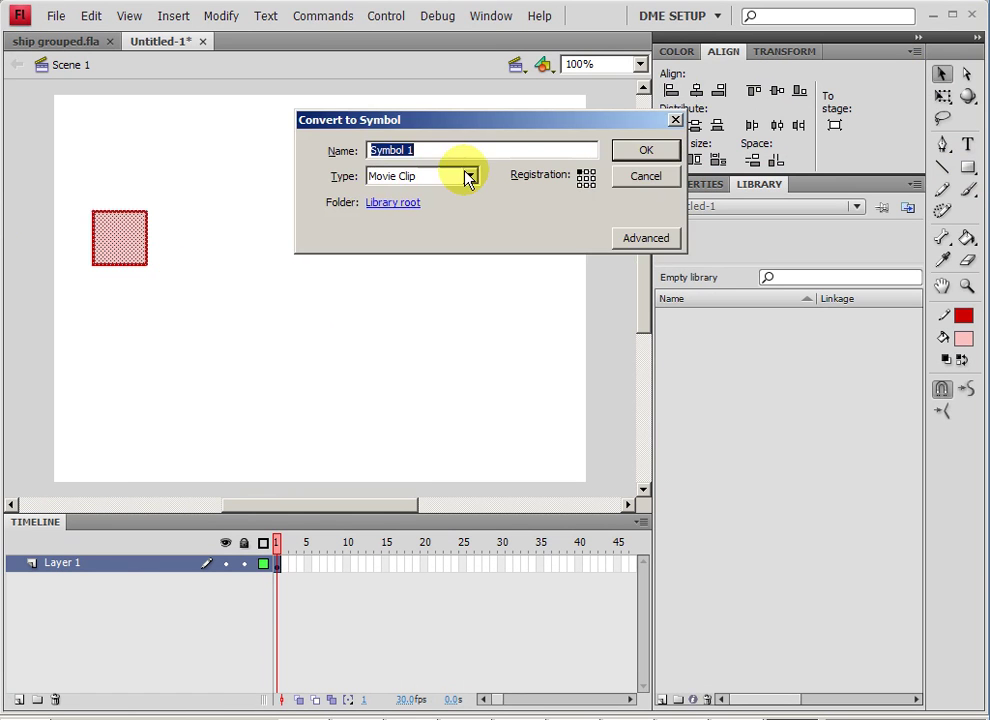
left_click(650, 159)
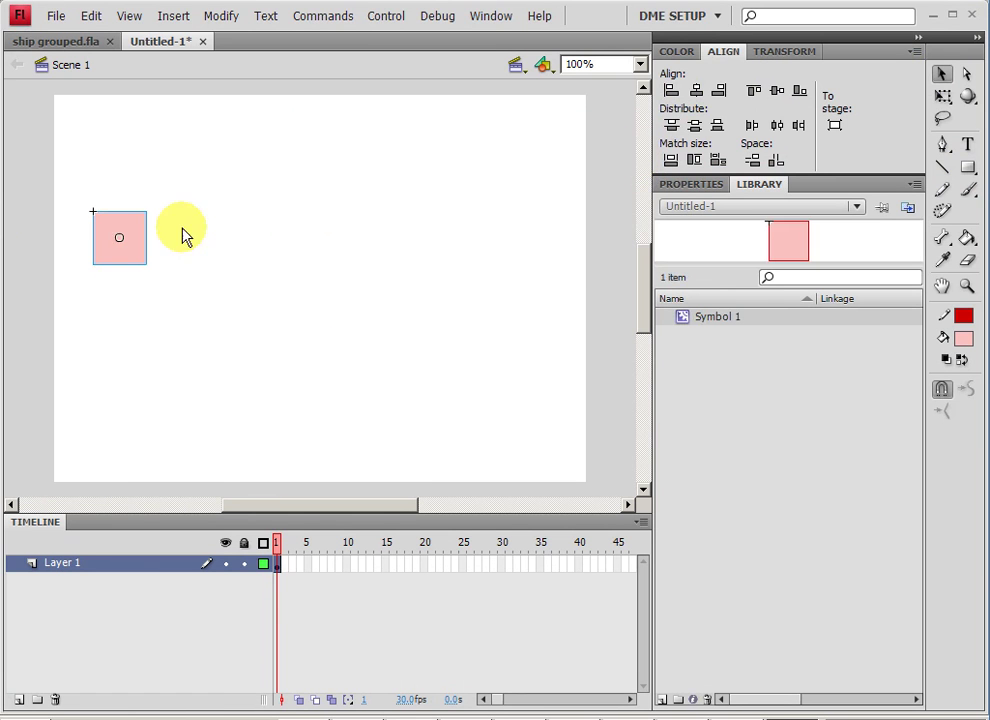
Keyframe Symbol 1 at frames 8, 18, 25 and 32, moving it rightward
left_click(322, 565)
key("F6")
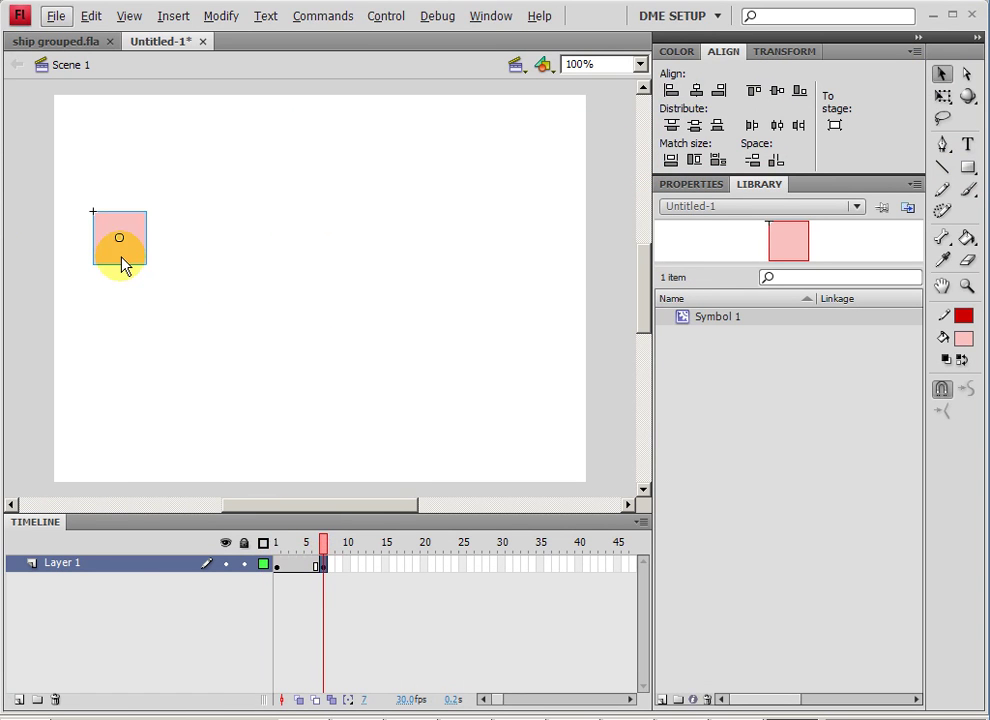
left_click_drag(120, 250, 190, 250)
left_click_drag(324, 566, 406, 566)
left_click_drag(190, 262, 529, 259)
left_click(462, 566)
key("F6")
left_click(516, 566)
key("F6")
Add a classic tween across the selected Layer 1 frames
left_click_drag(491, 570, 257, 582)
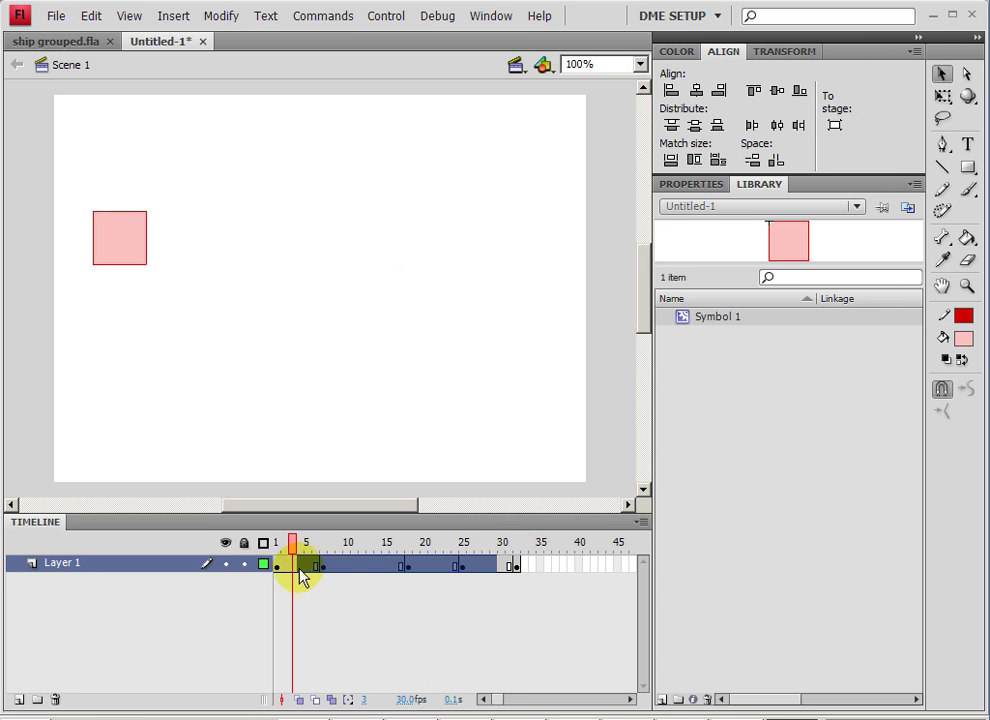
right_click(300, 567)
left_click(352, 193)
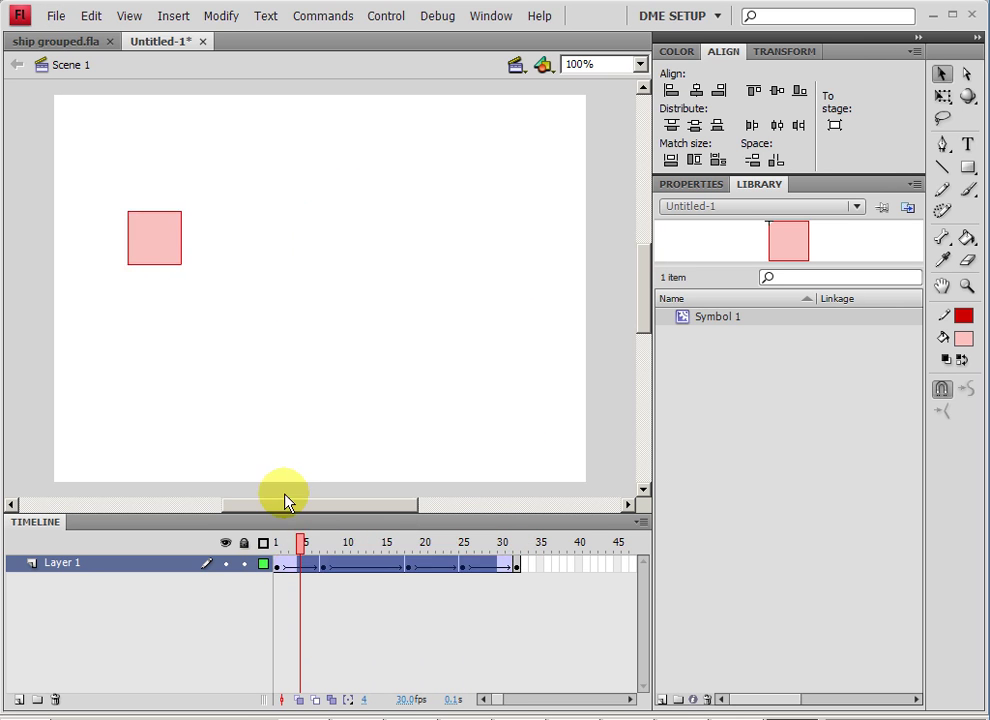
Move the square down at frame 8 and up at frame 18, then preview the tween
left_click_drag(298, 542, 323, 560)
left_click_drag(203, 245, 205, 287)
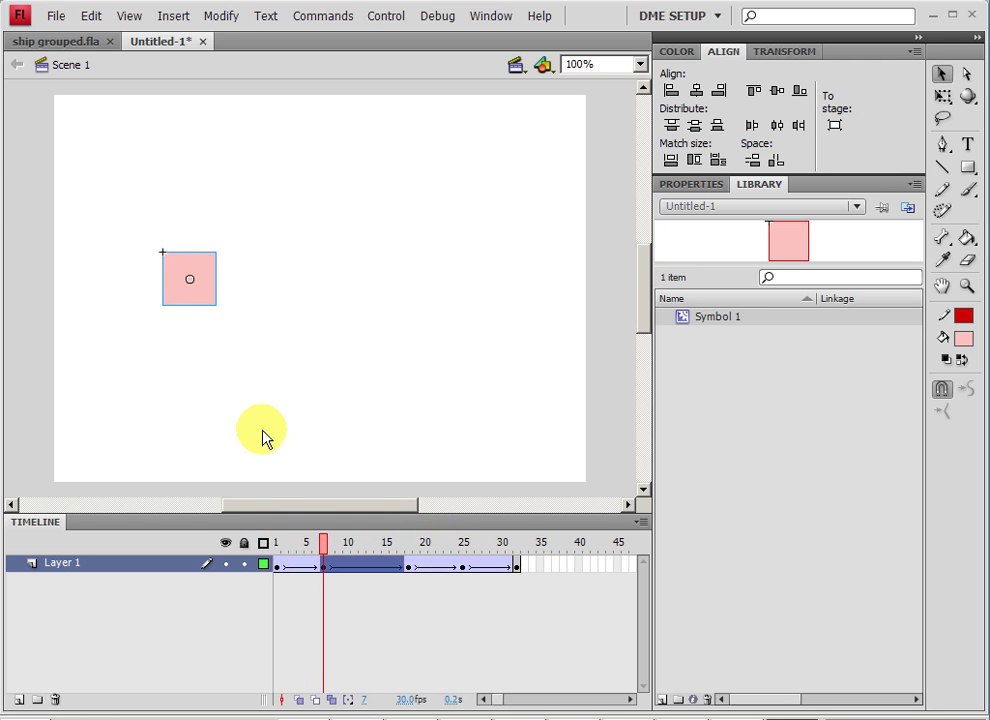
left_click(407, 563)
left_click_drag(327, 250, 327, 228)
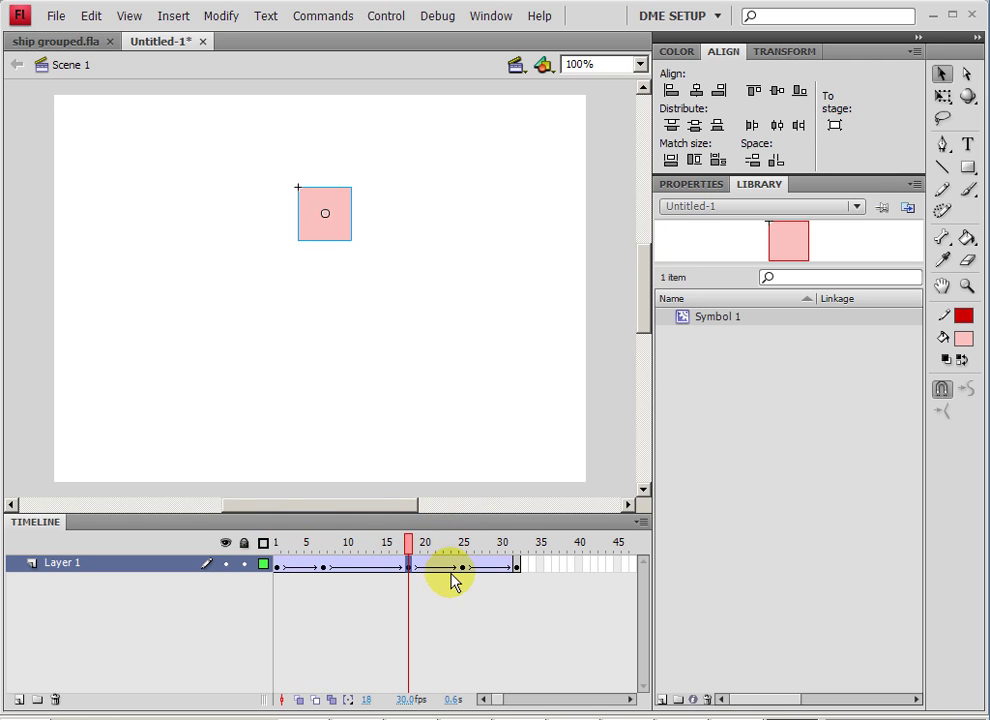
left_click_drag(500, 571, 464, 548)
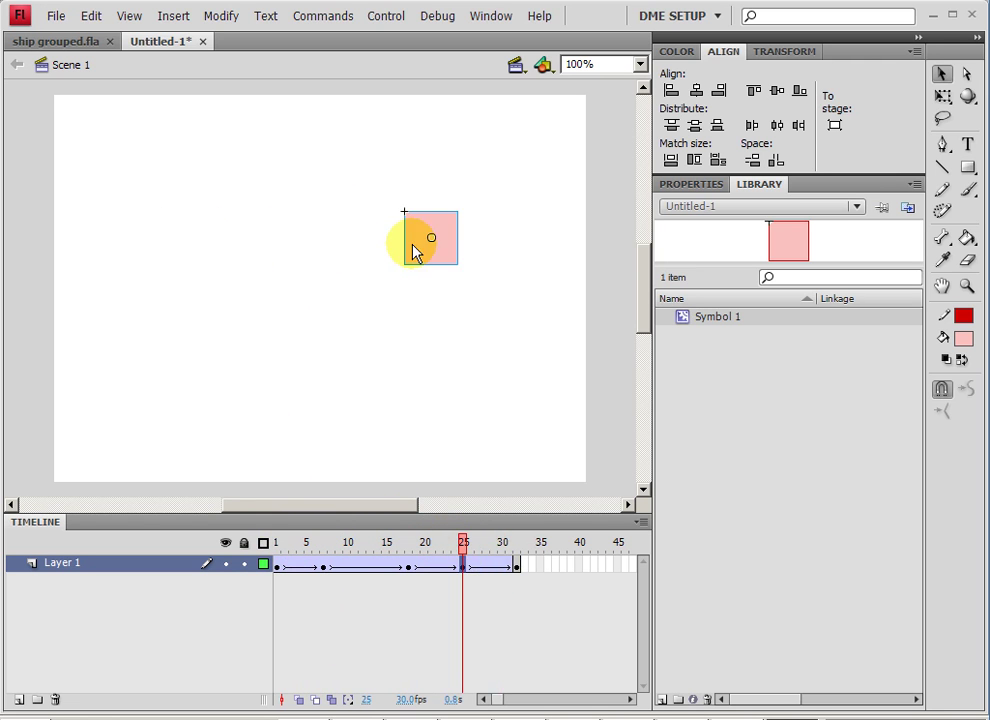
left_click(493, 549)
left_click_drag(493, 549, 230, 515)
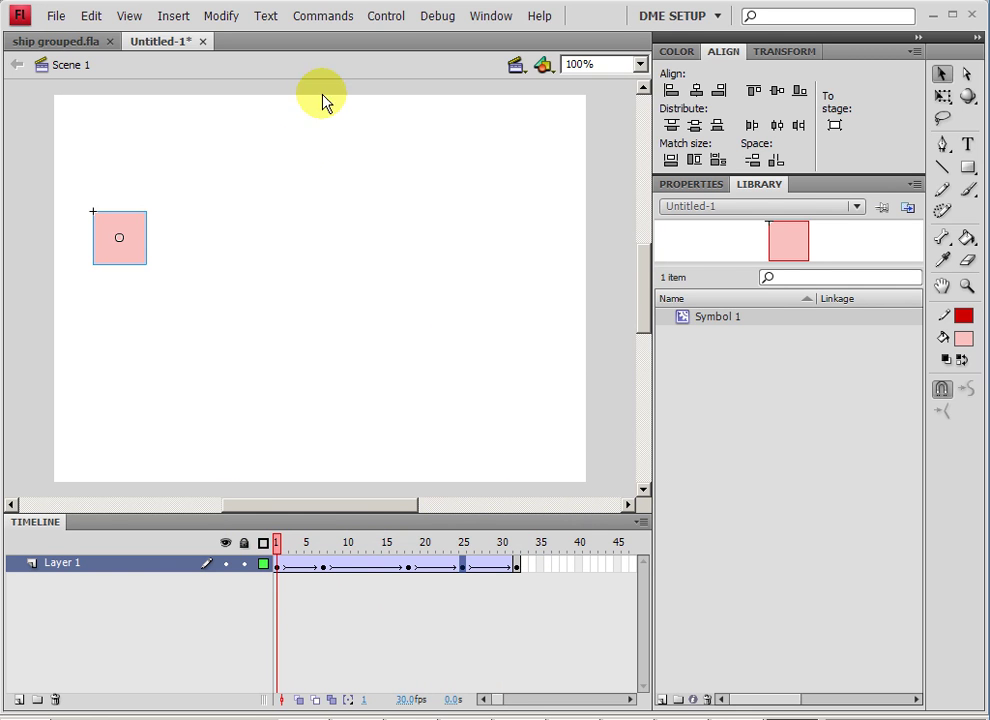
left_click(395, 17)
mouse_move(341, 18)
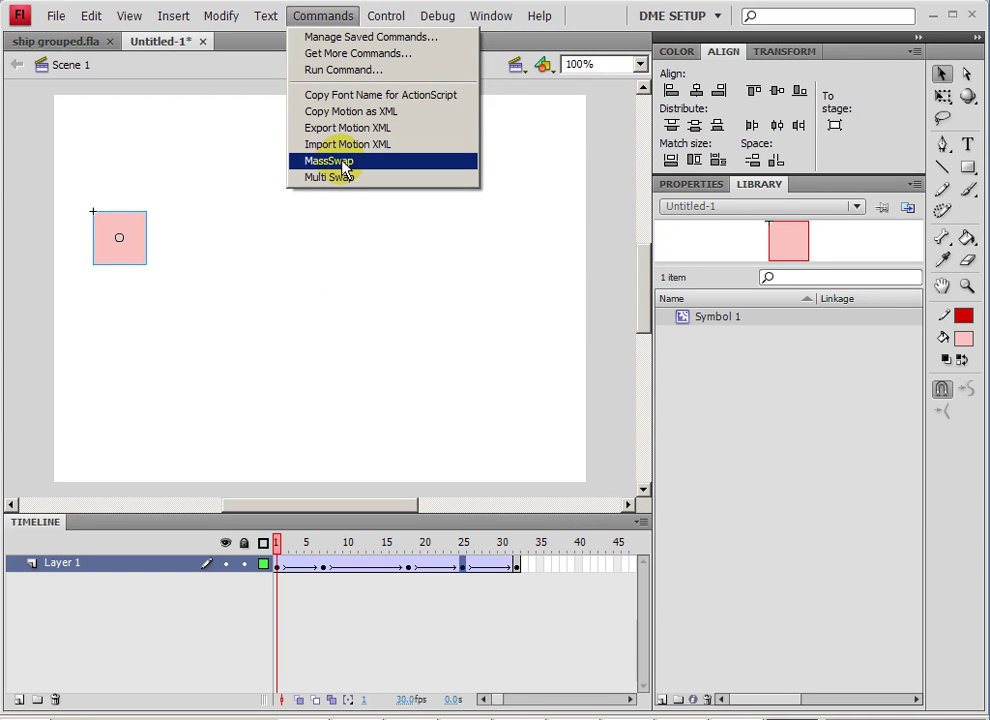
left_click(342, 245)
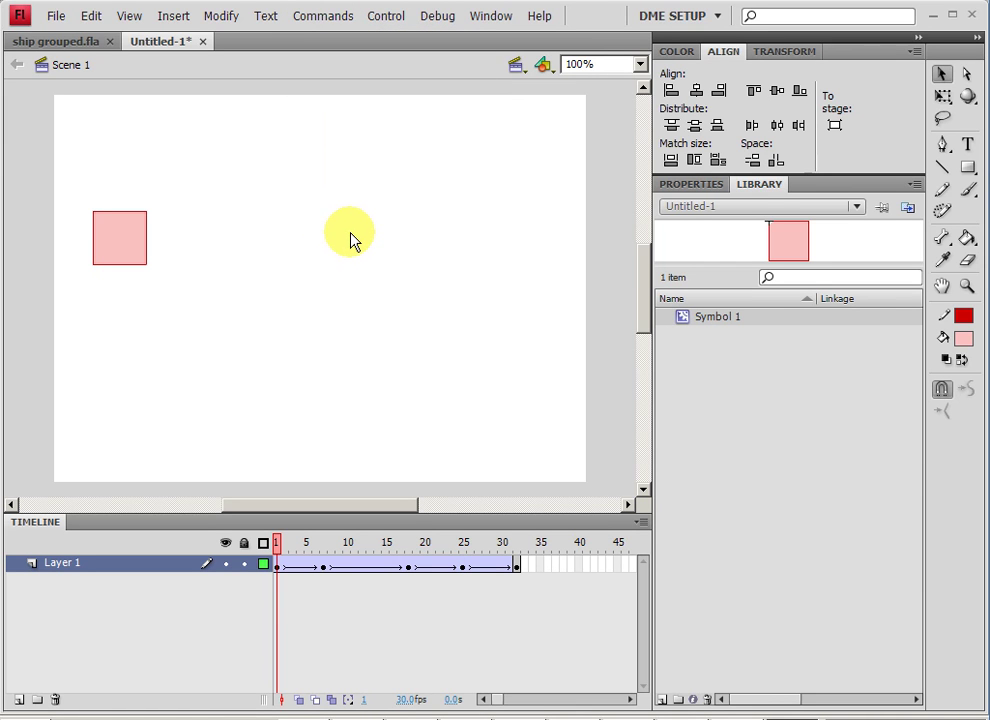
Duplicate Symbol 1 in the Library as 'Symbol 1 copy'
right_click(681, 320)
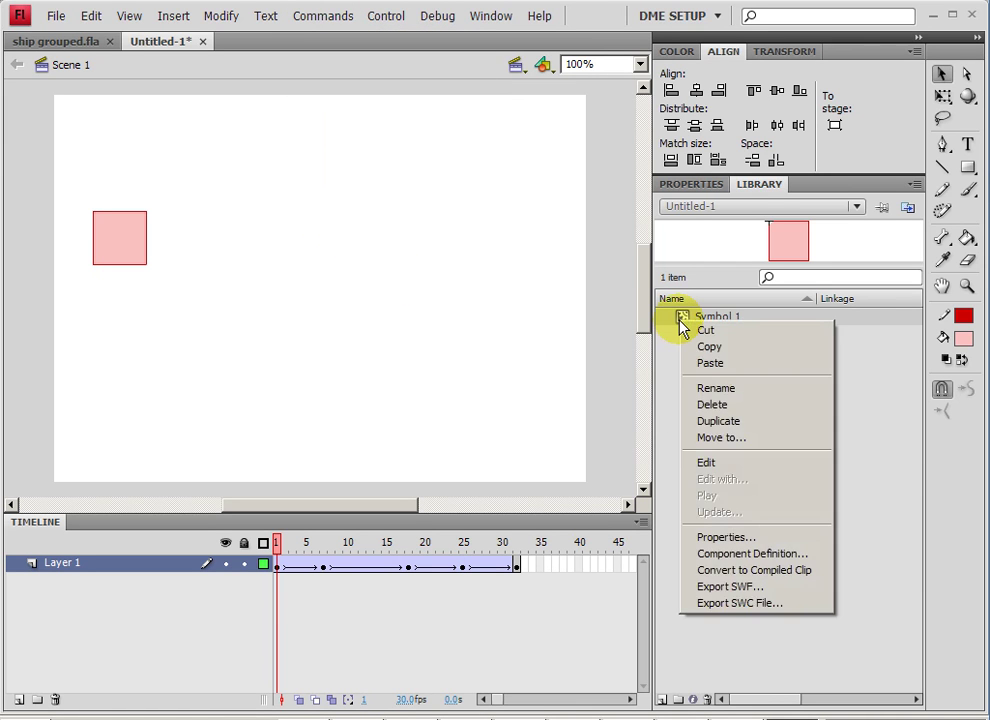
left_click(727, 421)
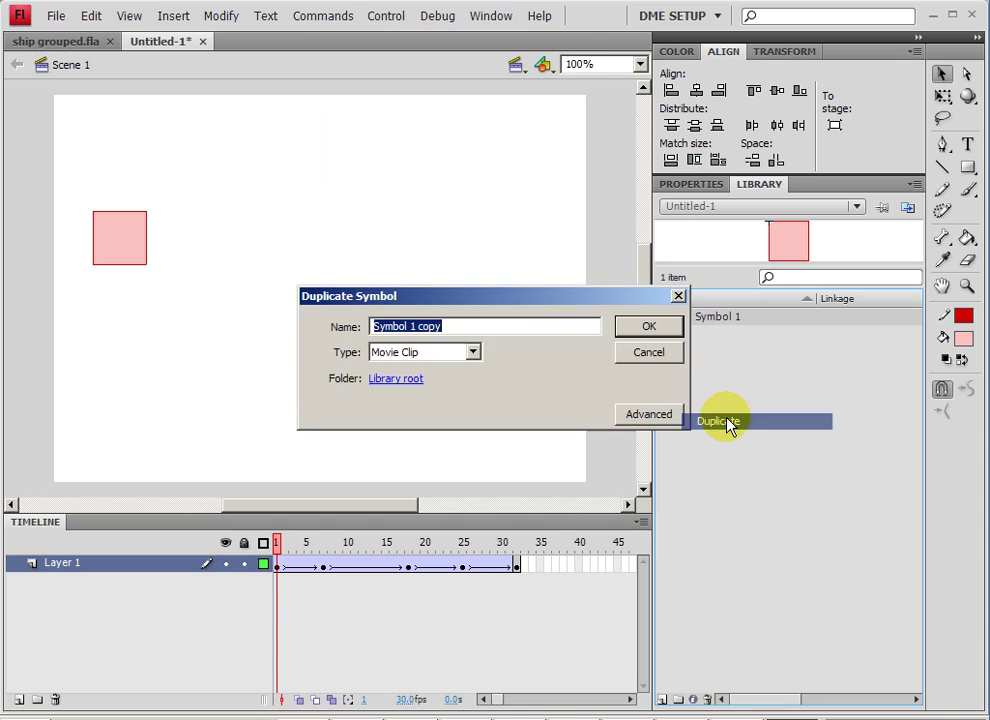
left_click(650, 329)
Fill the Symbol 1 copy square with blue and preview it in the Library
double_click(683, 337)
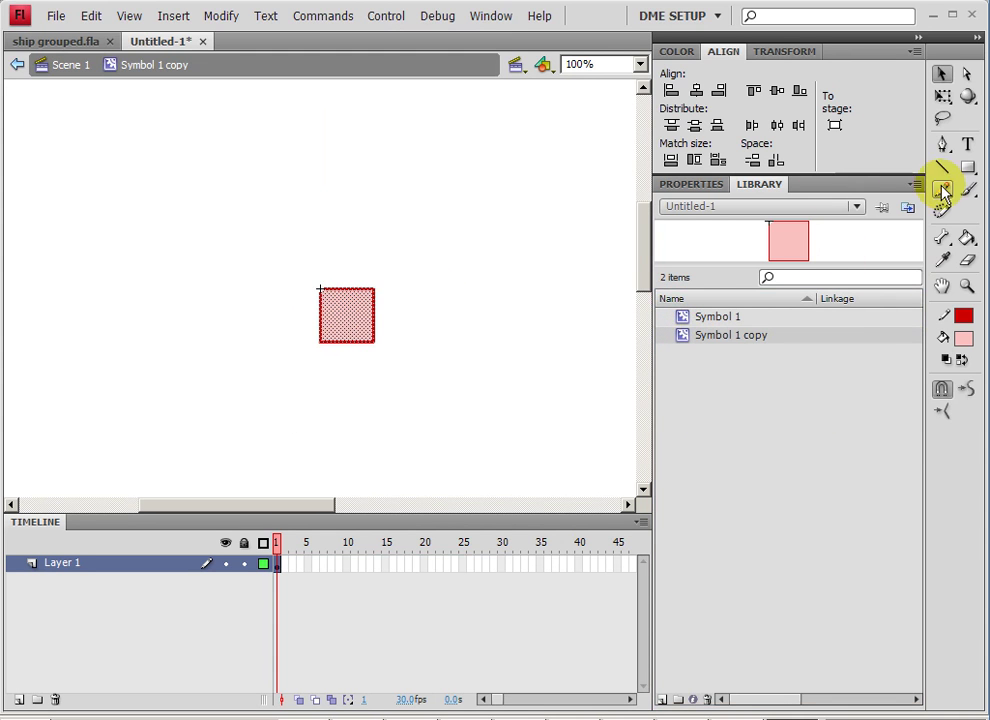
left_click(963, 338)
left_click(779, 457)
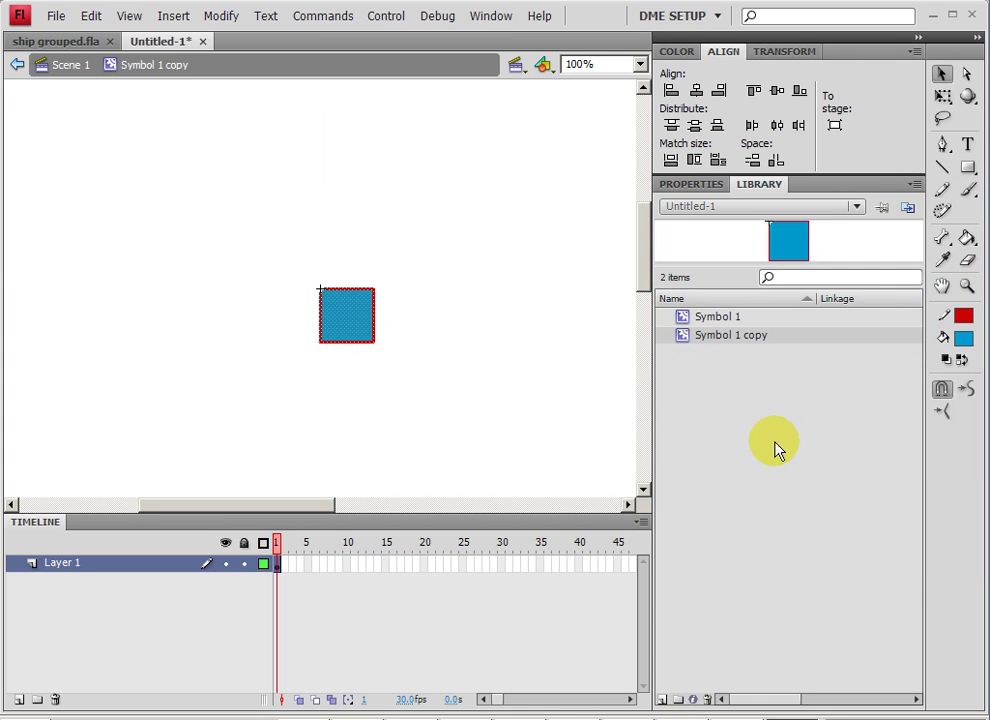
left_click(722, 320)
left_click(725, 337)
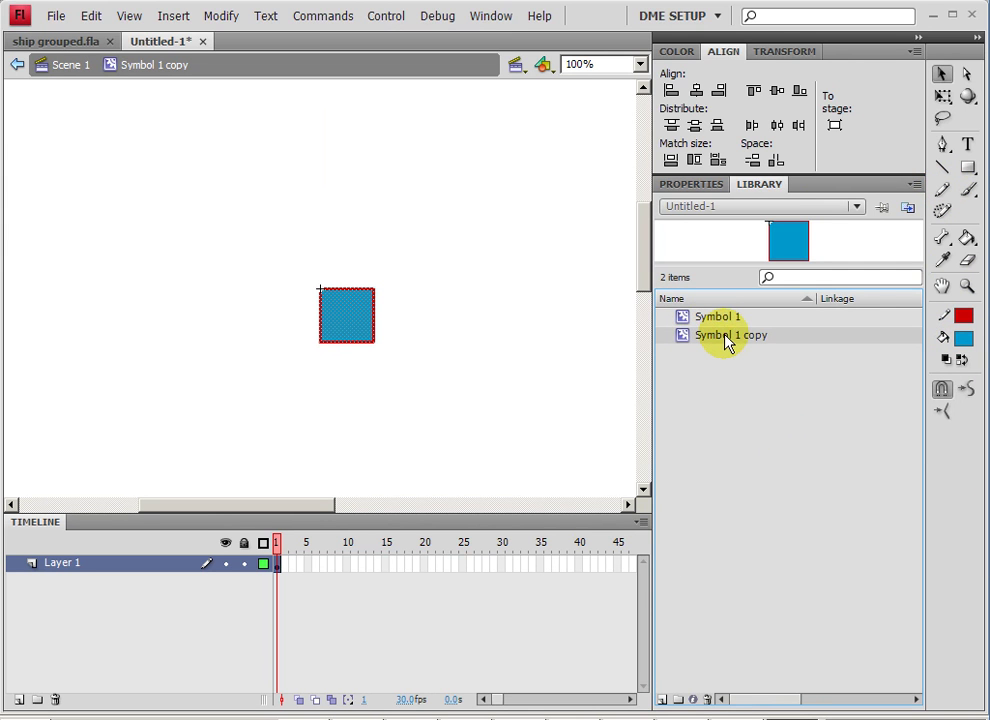
Back in Scene 1, select the frame-1 square and show onion-skin outlines across frames 1–32
left_click(75, 64)
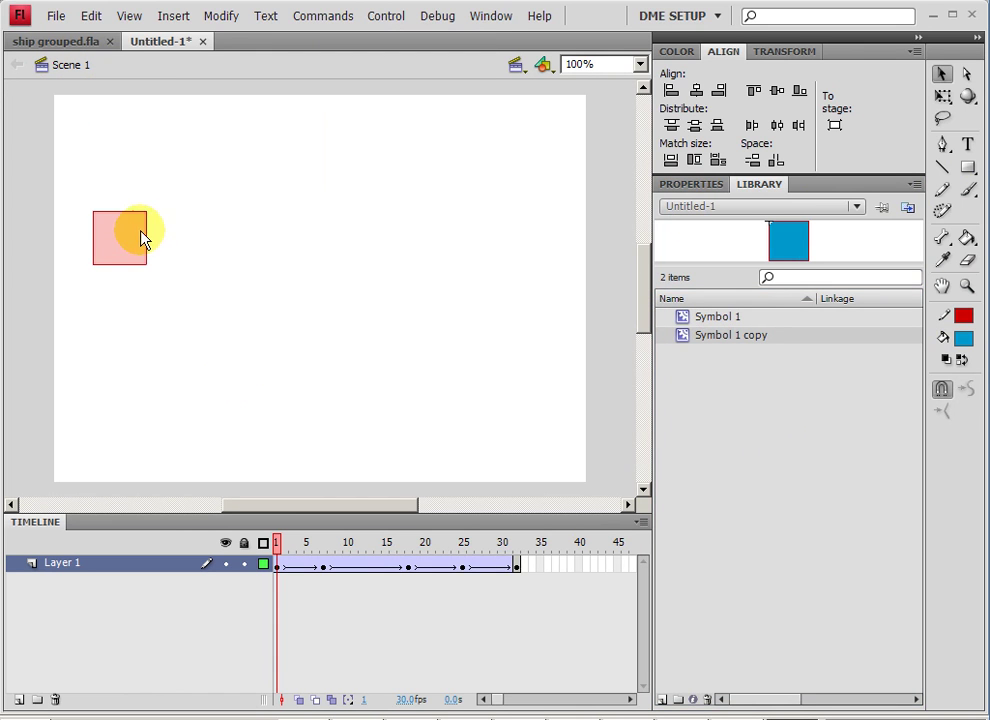
left_click_drag(519, 568, 281, 568)
left_click(281, 567)
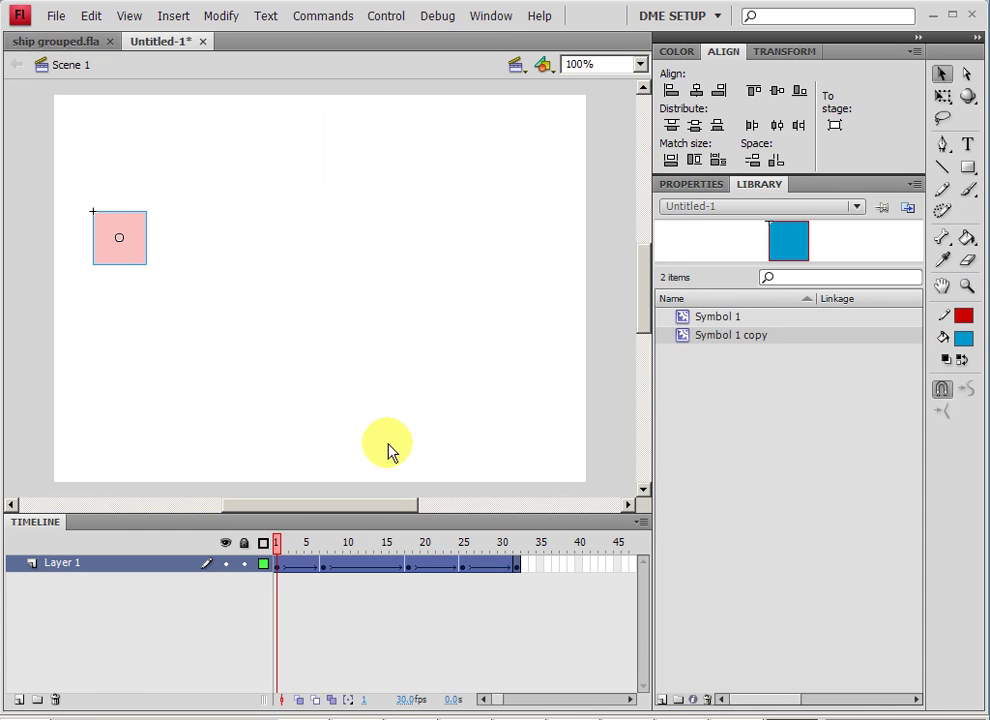
left_click(333, 700)
mouse_move(298, 543)
left_mouse_down()
mouse_move(428, 560)
mouse_move(530, 553)
mouse_move(519, 553)
left_mouse_up()
left_click_drag(557, 331, 100, 183)
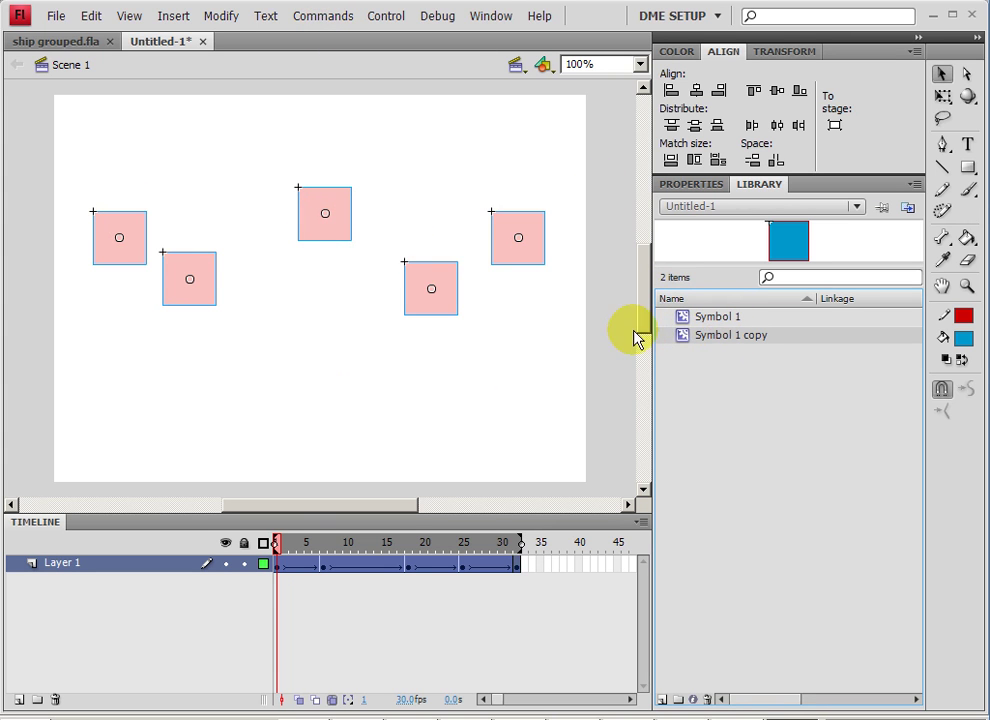
Run Commands > Multi Swap to replace the five squares with the blue Symbol 1 copy
left_click(330, 17)
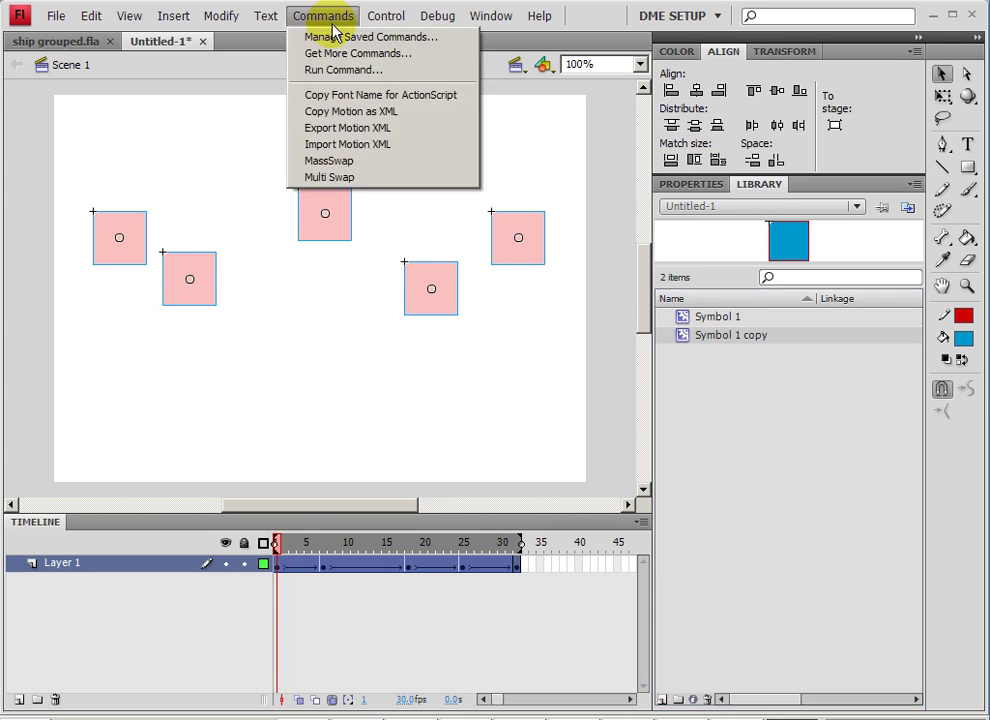
left_click(330, 177)
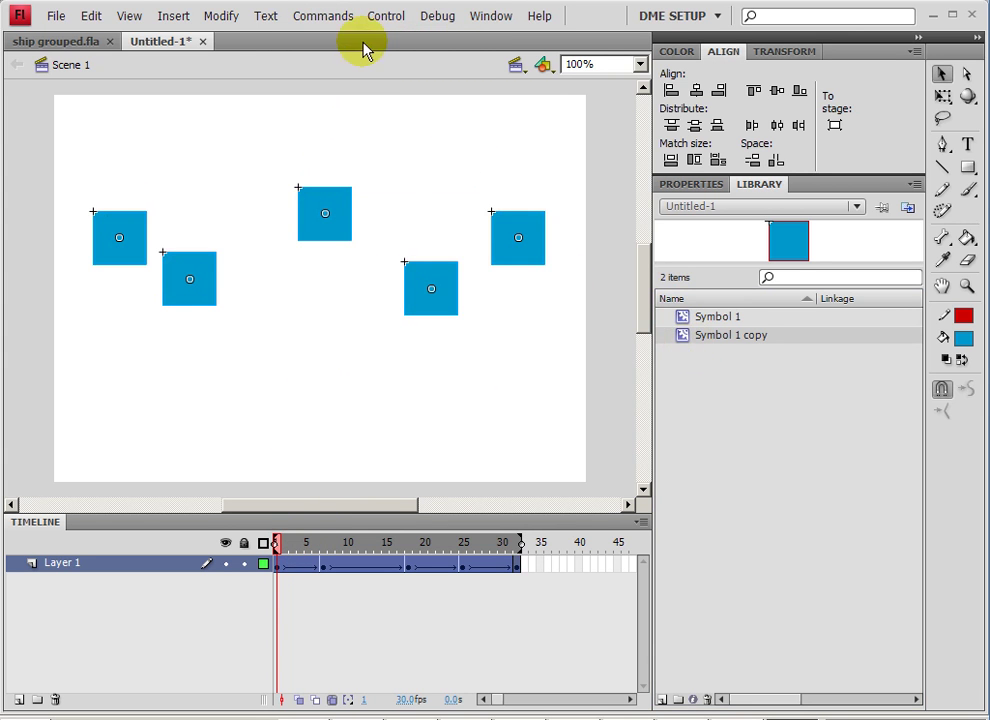
left_click(323, 16)
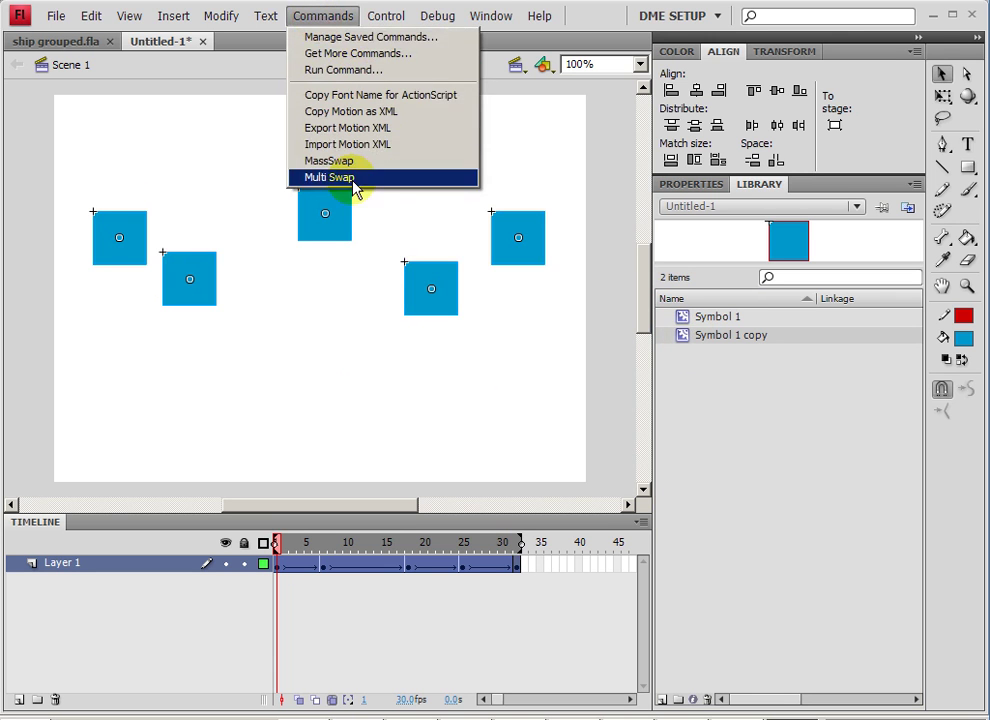
left_click(740, 362)
With Symbol 1 chosen in the Library, run MassSwap and confirm swapping the 5 items
left_click(686, 320)
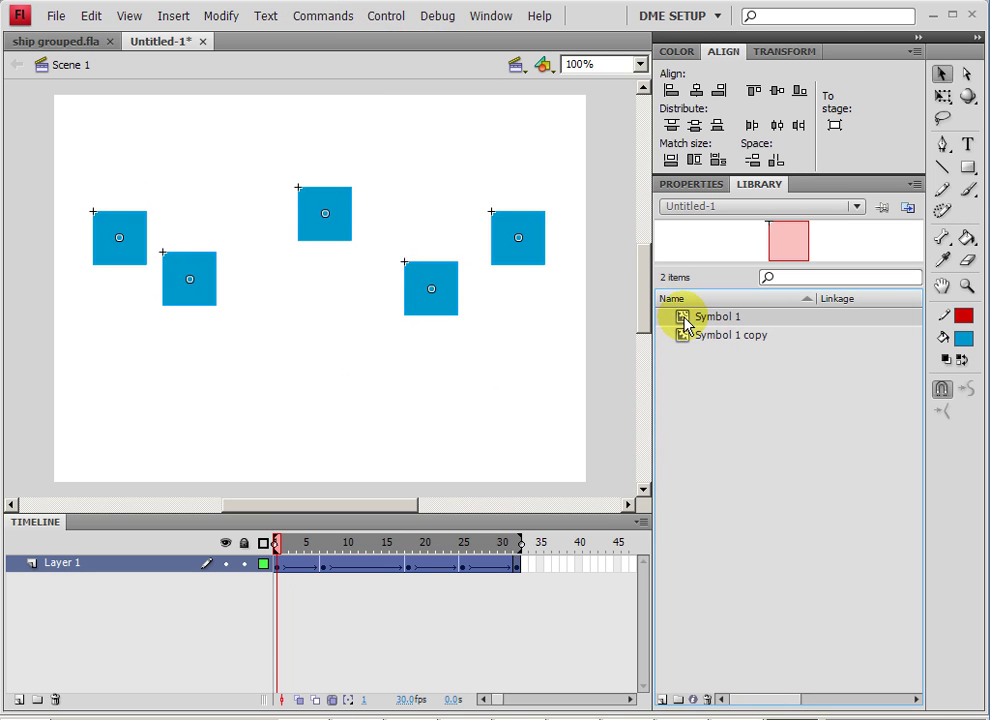
left_click(340, 18)
left_click(334, 161)
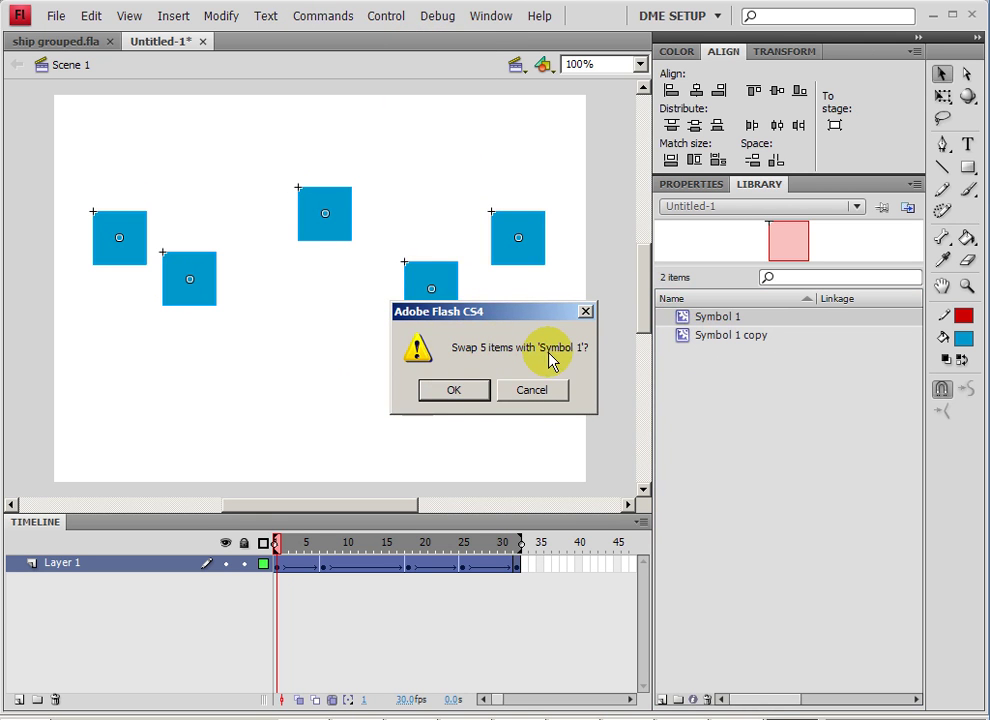
left_click(468, 394)
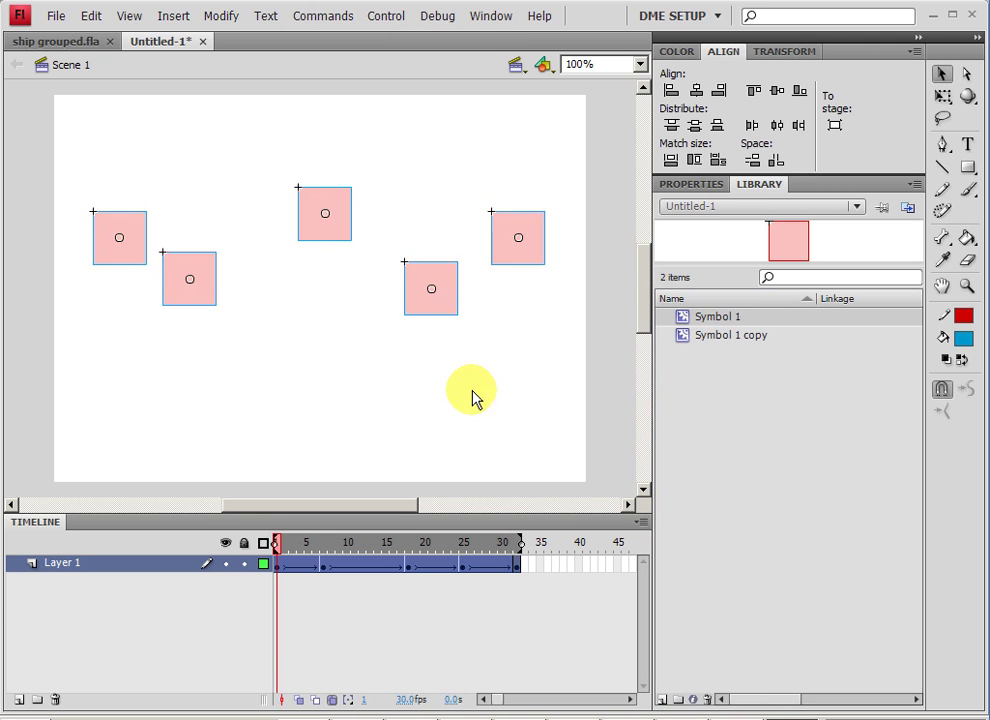
left_click(472, 397)
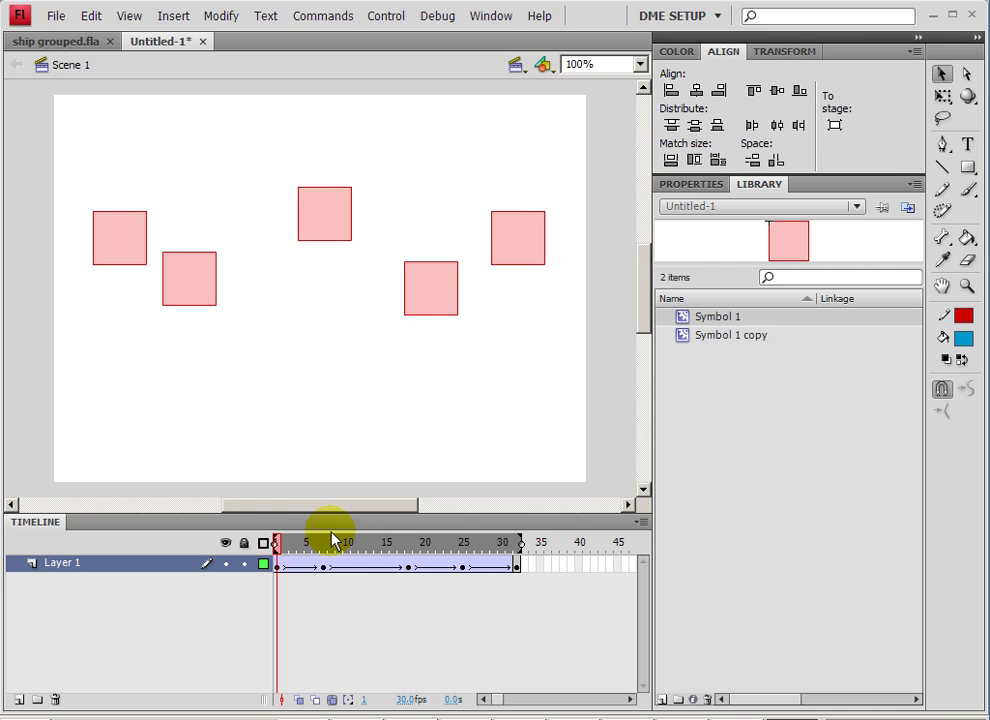
Check each of the five squares and the keyframes at frames 7 and 18
left_click(141, 242)
left_click(205, 283)
left_click(325, 228)
left_click(433, 297)
left_click(497, 255)
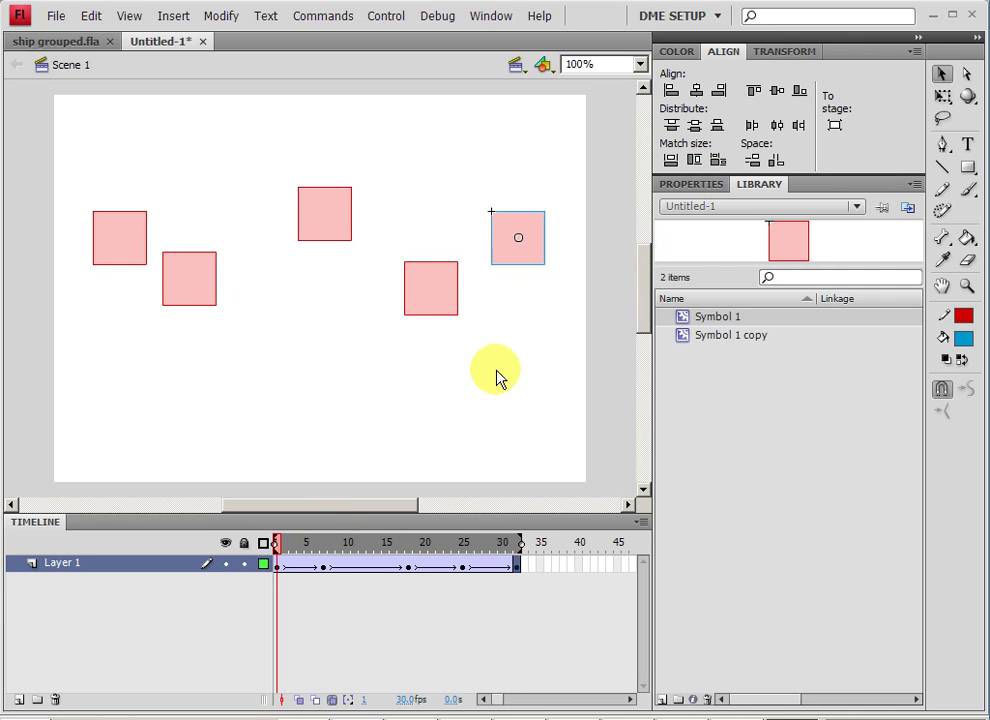
left_click(323, 575)
left_click(408, 579)
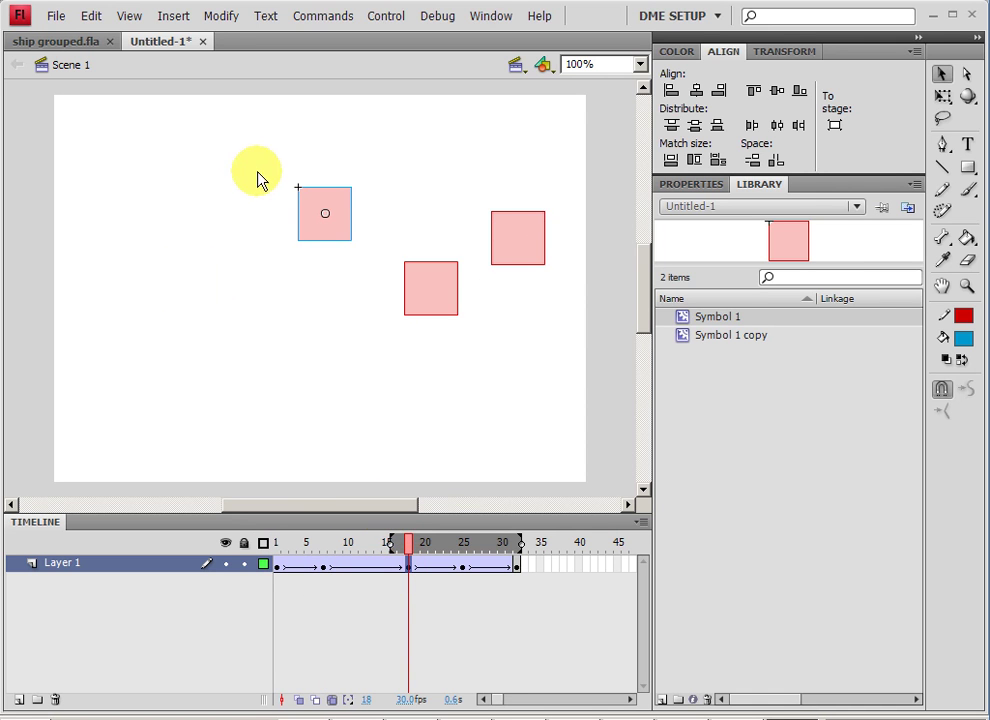
left_click_drag(228, 174, 554, 328)
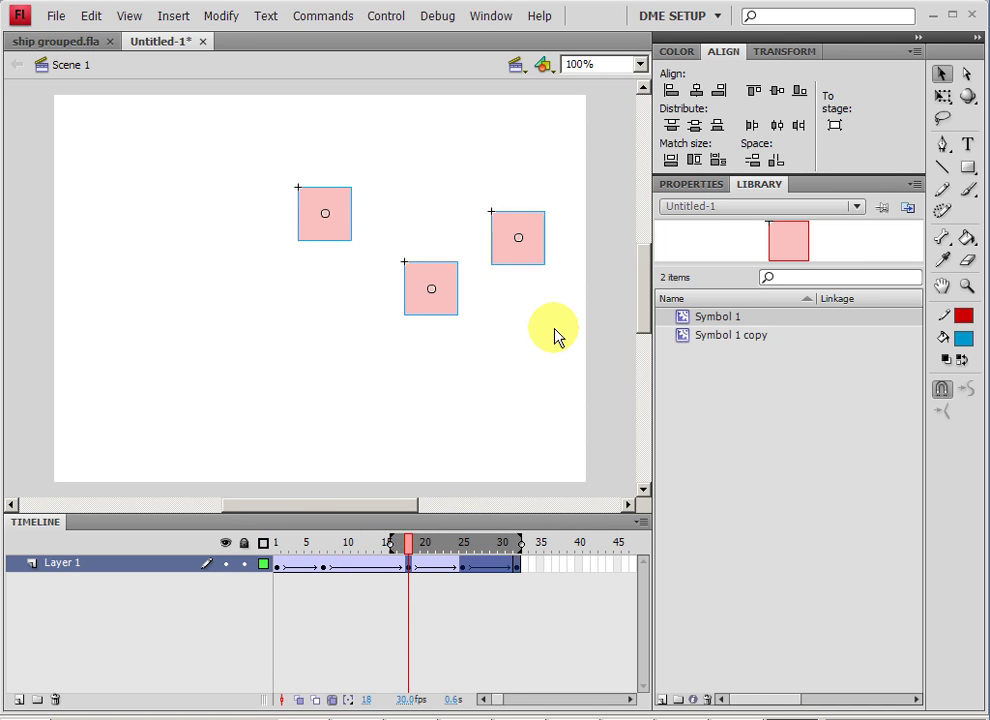
In ship grouped.fla, inspect the ship ANIM symbol's animation up to frame 77
left_click(62, 42)
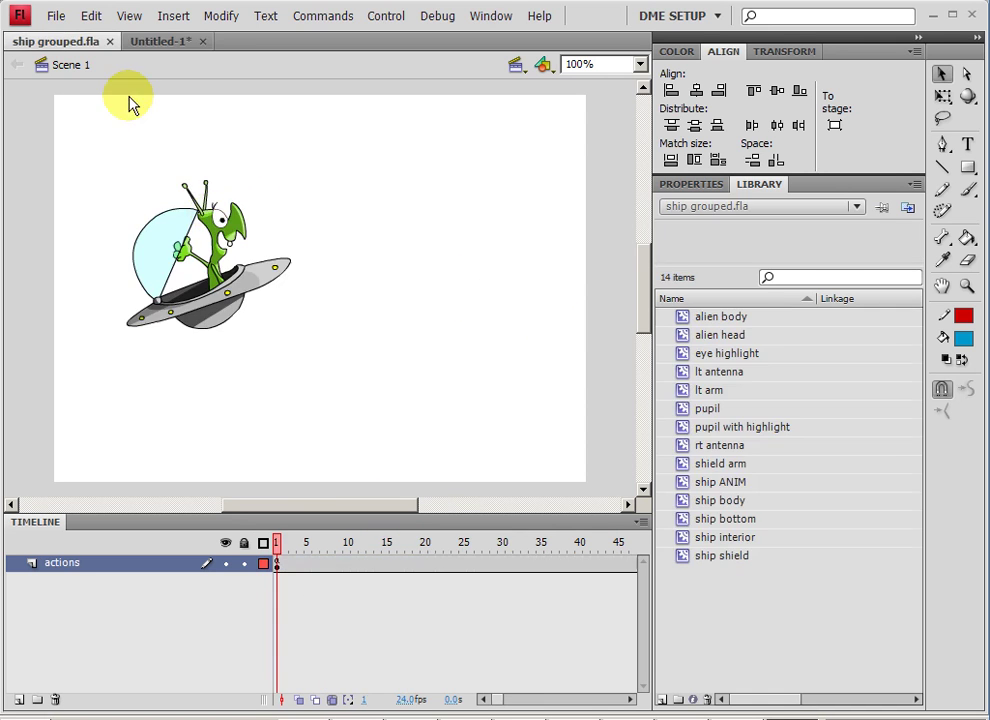
left_click(245, 303)
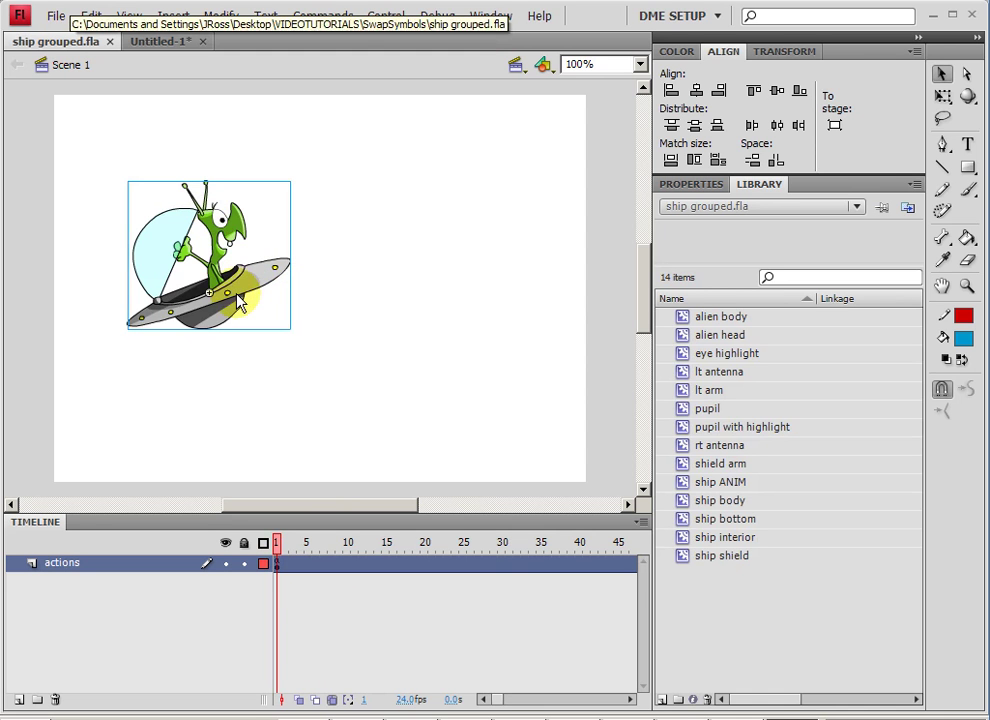
double_click(168, 276)
left_click_drag(305, 546, 770, 562)
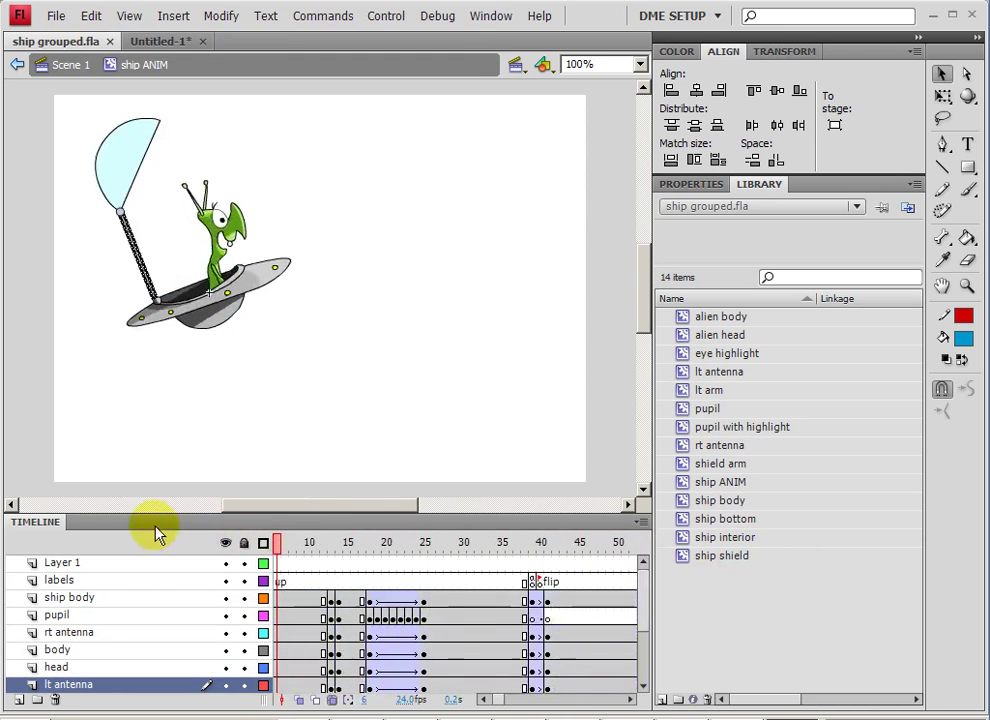
left_click(72, 66)
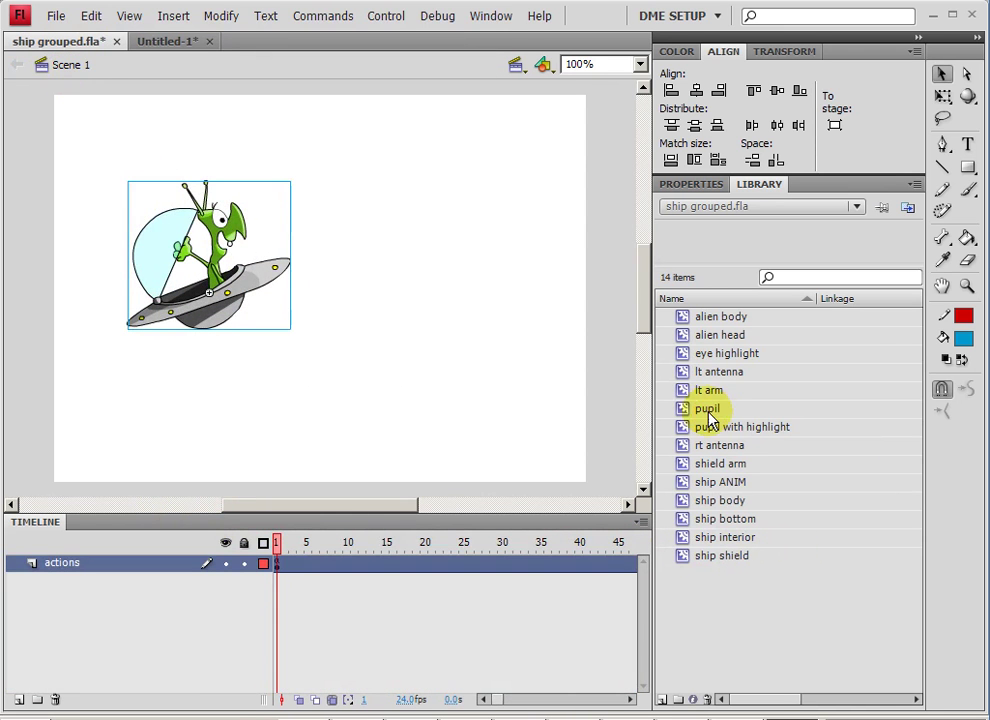
Duplicate ship ANIM as 'ship ANIM copy' and place it beside the original ship
right_click(712, 481)
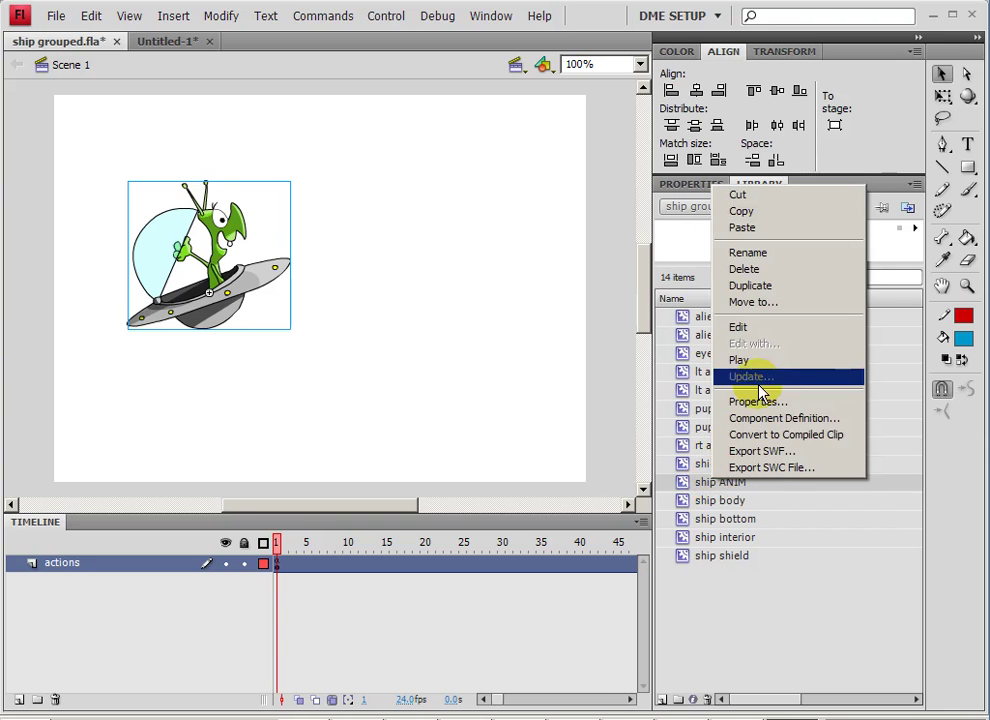
left_click(752, 286)
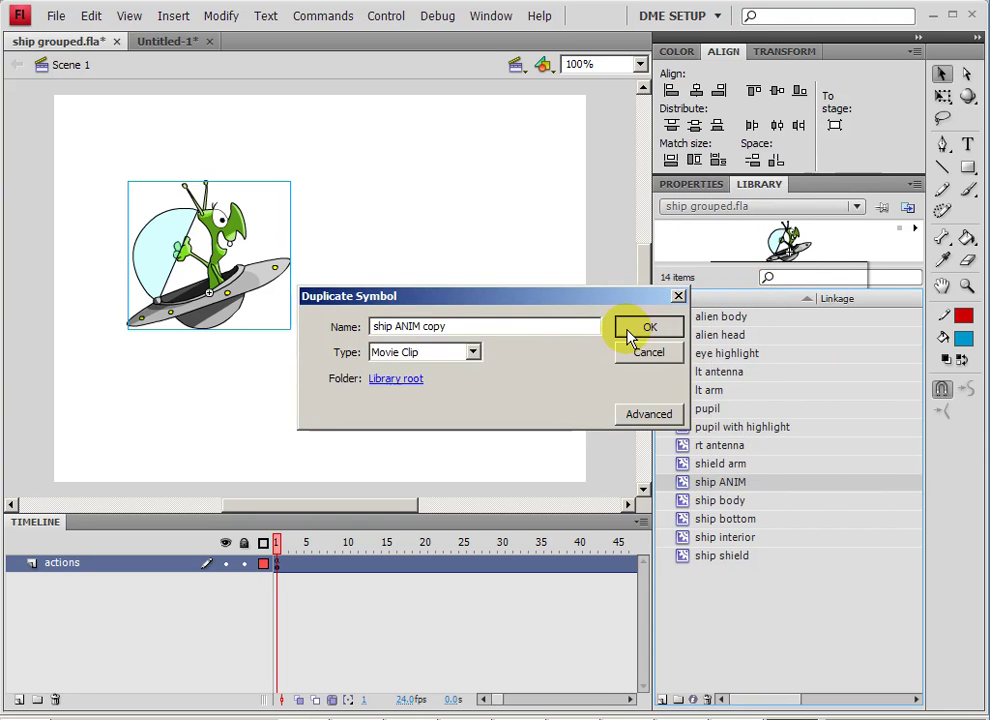
left_click(628, 338)
left_click_drag(674, 499, 440, 264)
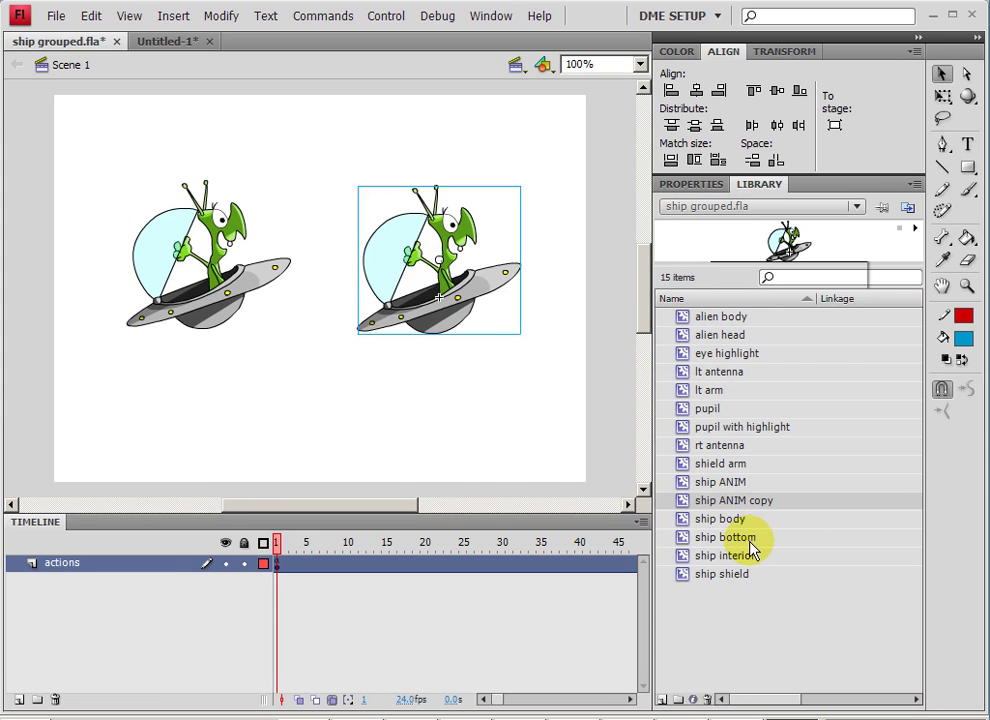
Duplicate the ship body symbol as 'ship body copy' and open it for editing
left_click(686, 540)
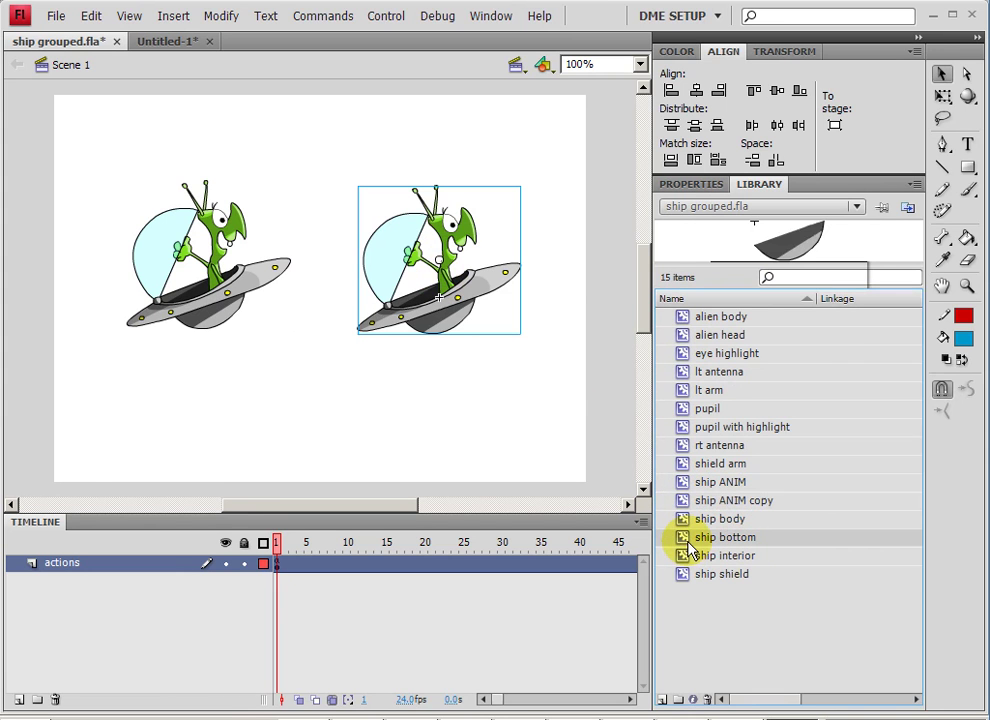
left_click(687, 521)
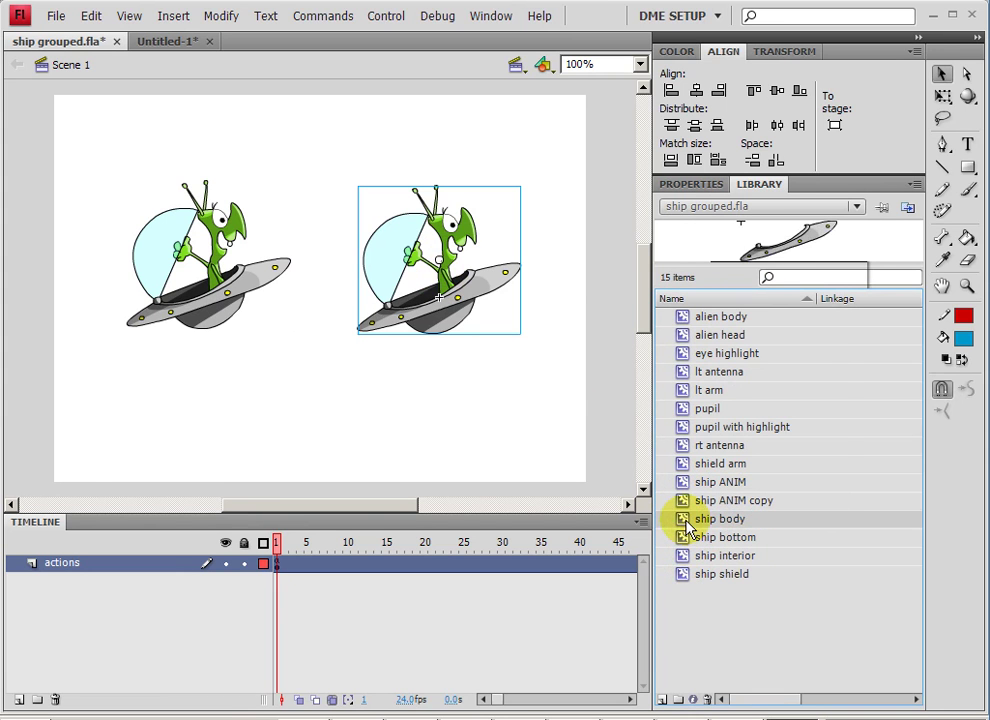
right_click(687, 530)
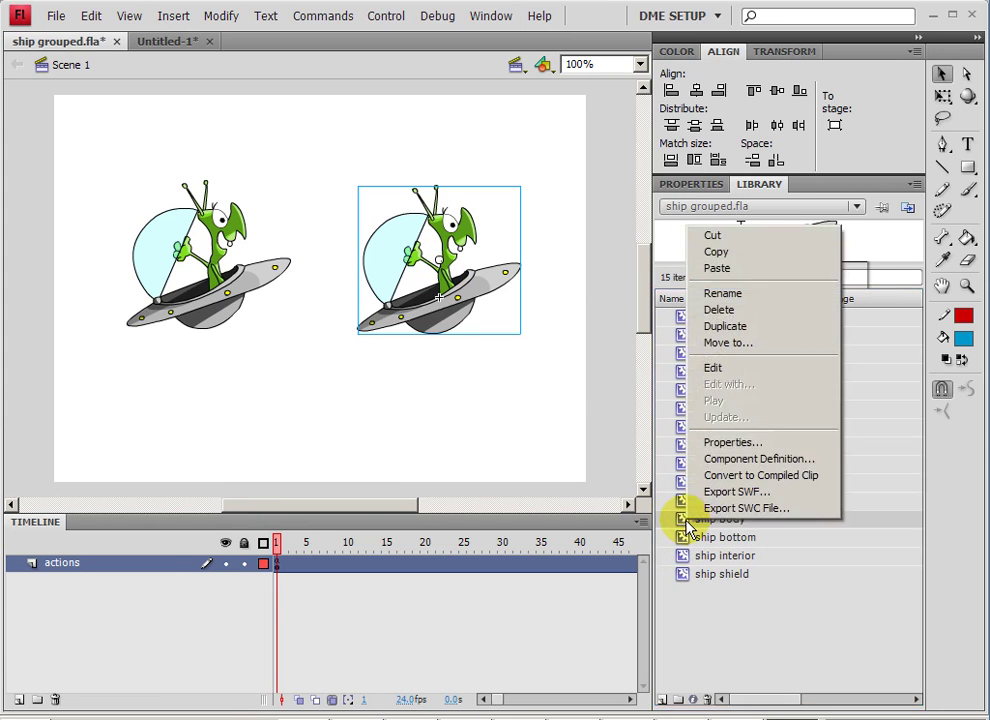
left_click(737, 329)
left_click(645, 326)
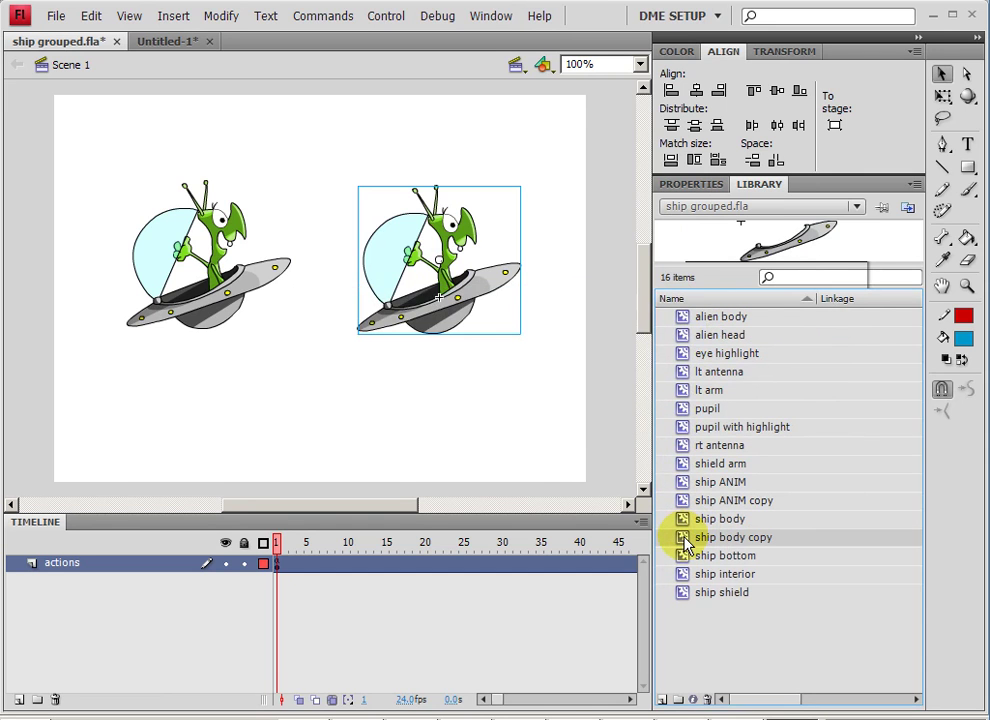
double_click(687, 540)
Fill the ship body copy's shapes with blue and teal, then go back to Scene 1
double_click(443, 320)
left_click(493, 352)
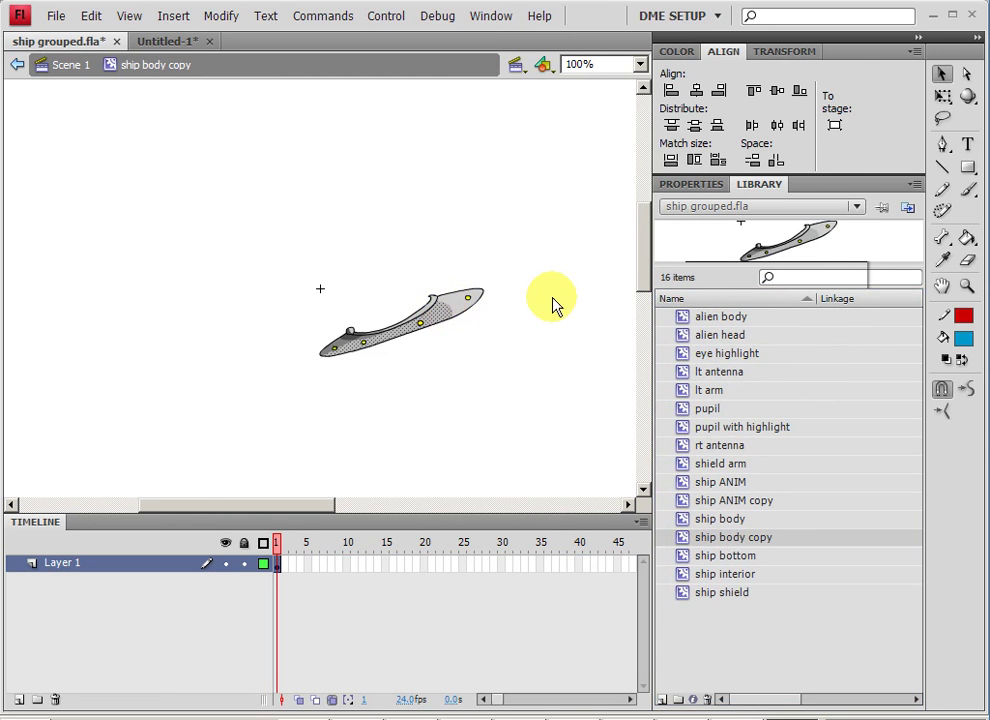
left_click(963, 338)
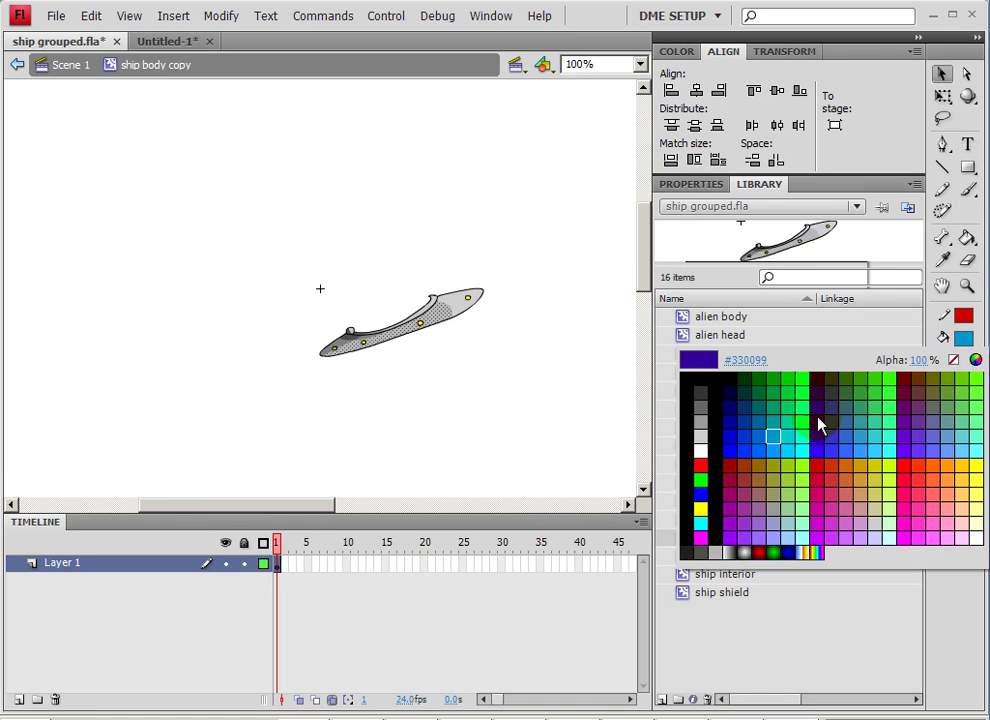
left_click(773, 439)
left_click(497, 369)
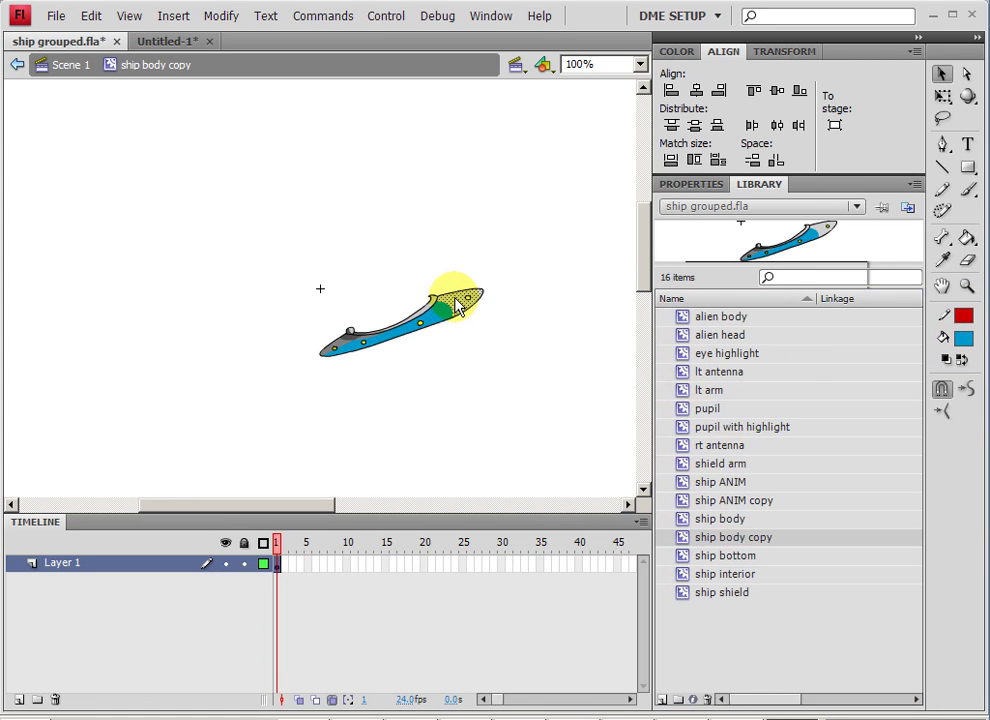
left_click(963, 338)
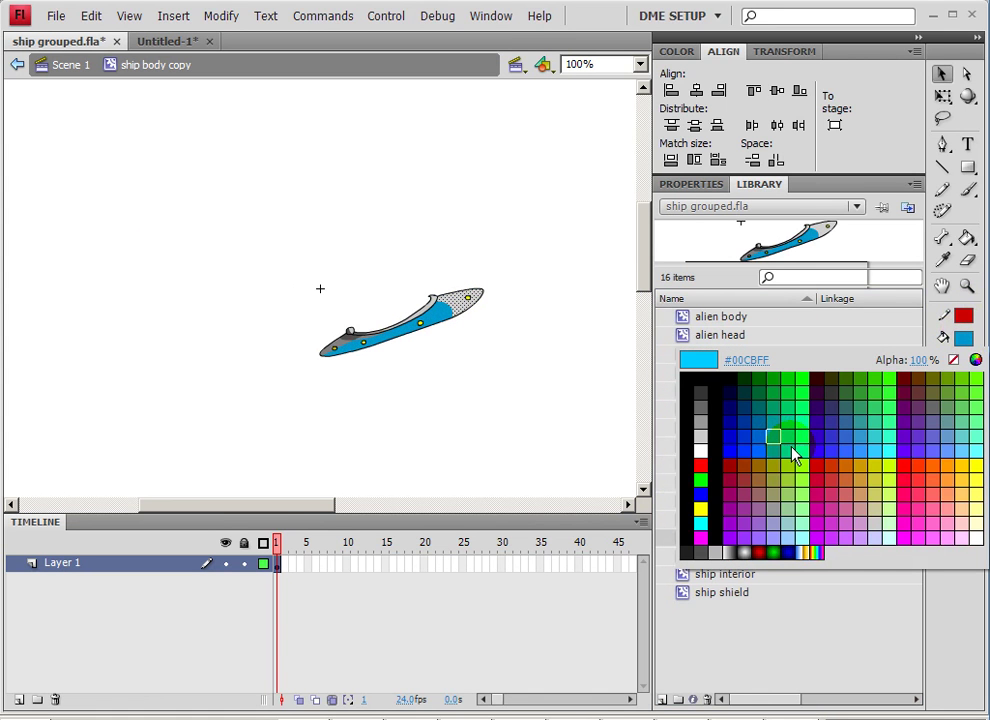
left_click(793, 447)
left_click(530, 354)
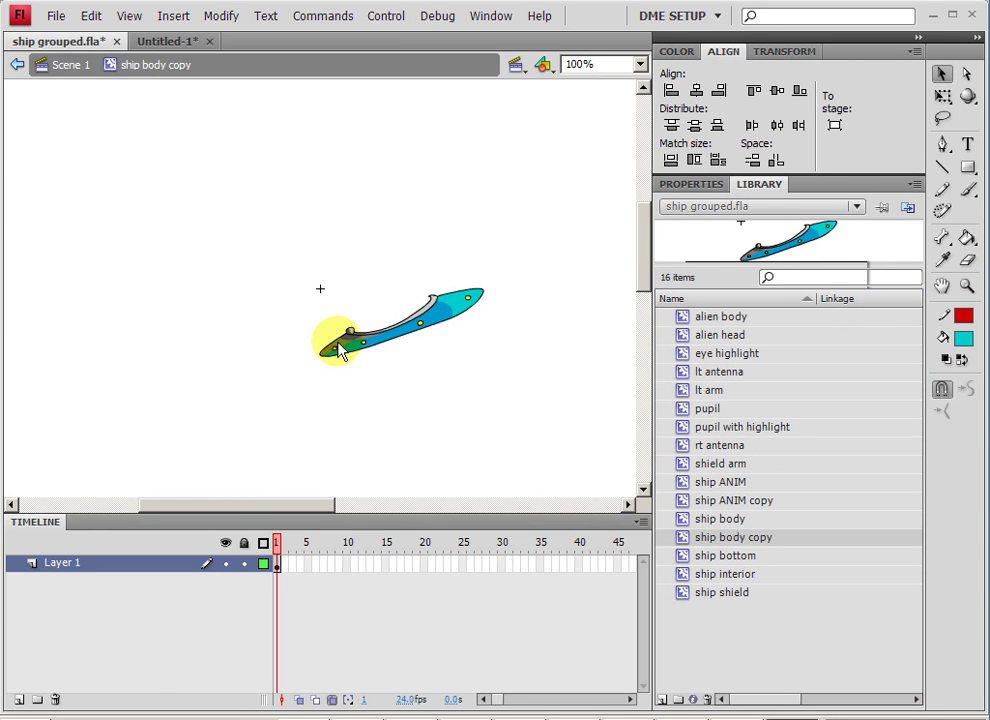
left_click(66, 65)
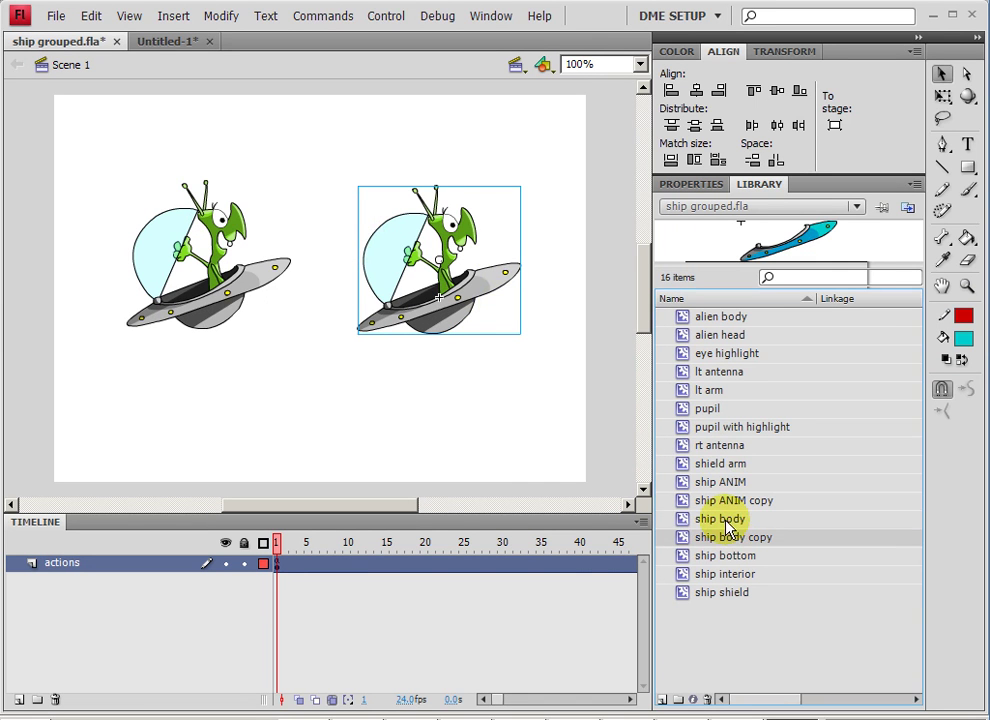
Inside ship ANIM copy, lock all layers and select the ship body layer
double_click(488, 298)
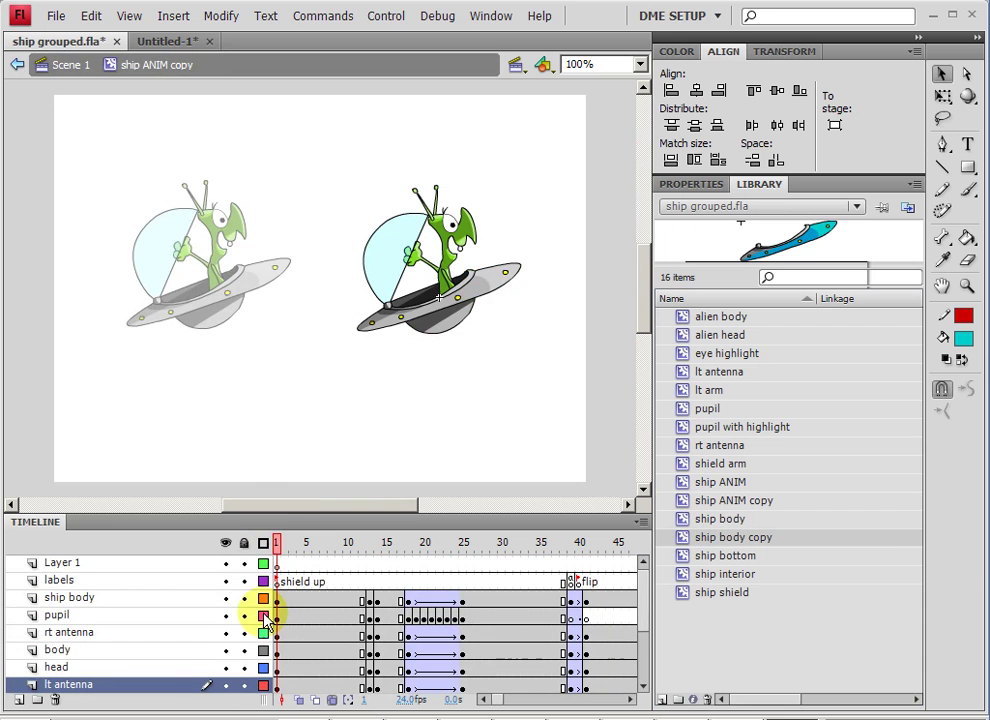
left_click(244, 543)
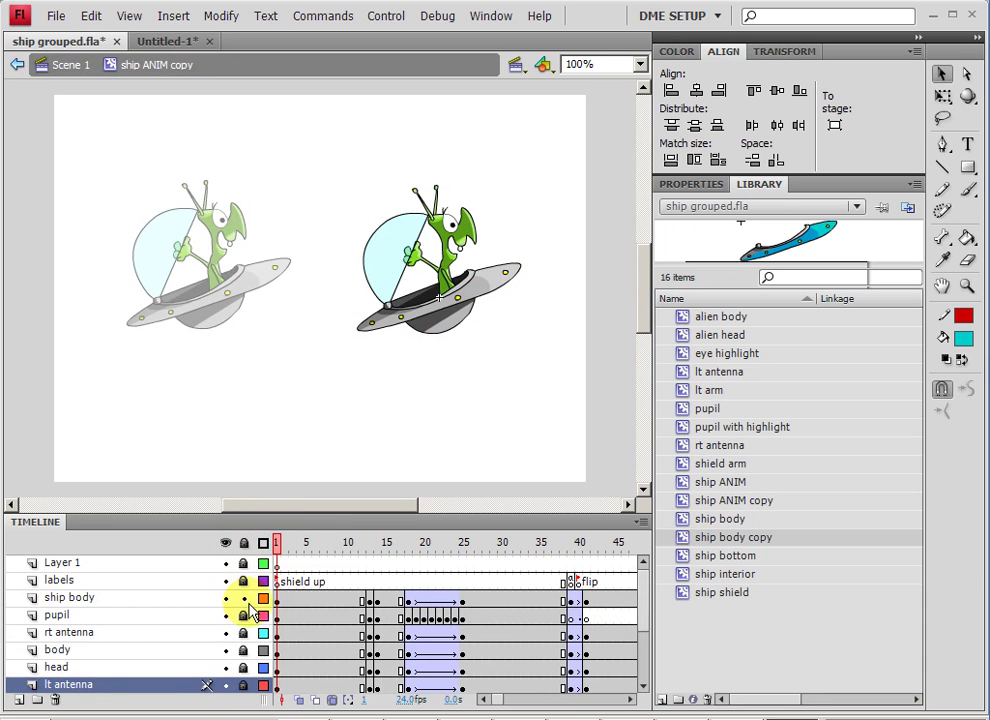
left_click(278, 601)
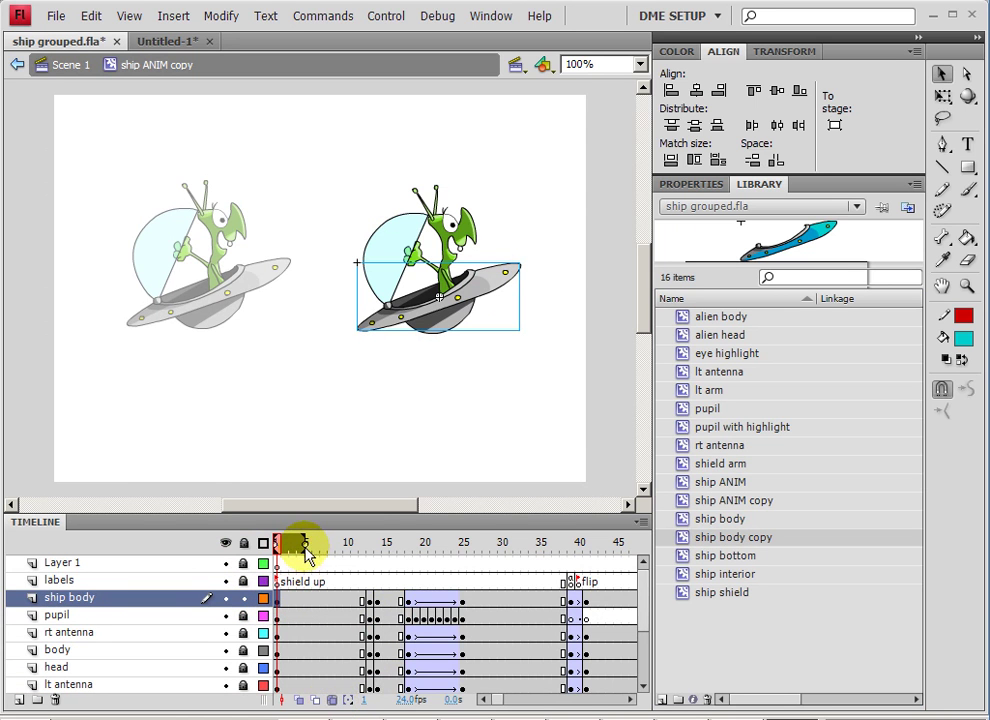
Turn on Edit Multiple Frames through about frame 112 and marquee-select every ship body
left_click(334, 700)
left_click_drag(499, 707, 500, 703)
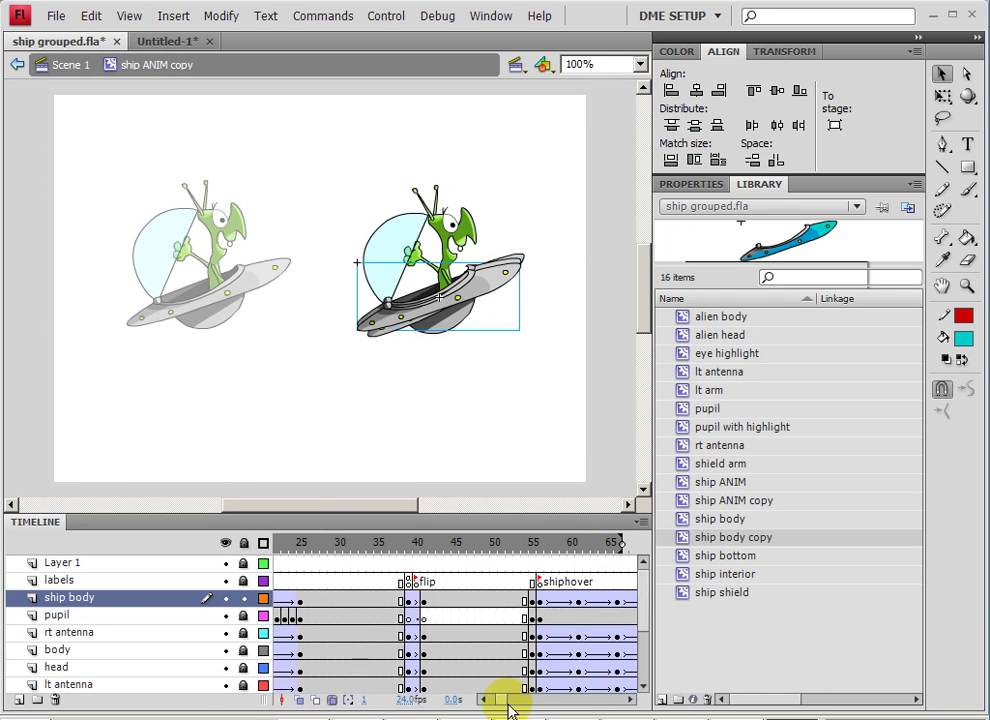
mouse_move(504, 703)
left_mouse_down()
mouse_move(519, 707)
mouse_move(511, 707)
left_mouse_up()
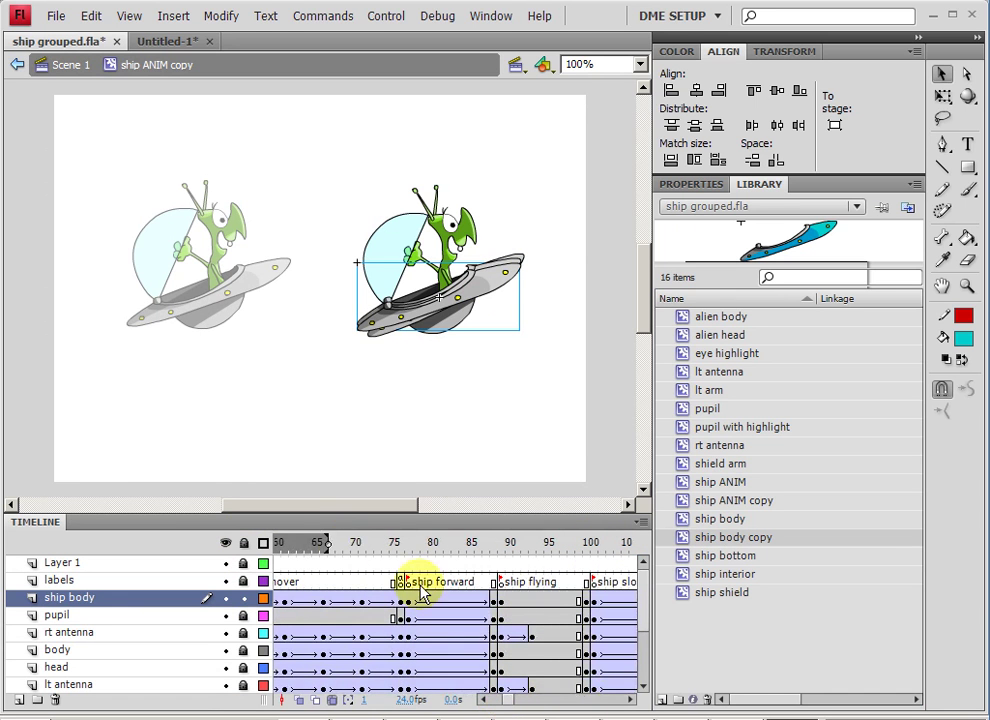
left_click(597, 547)
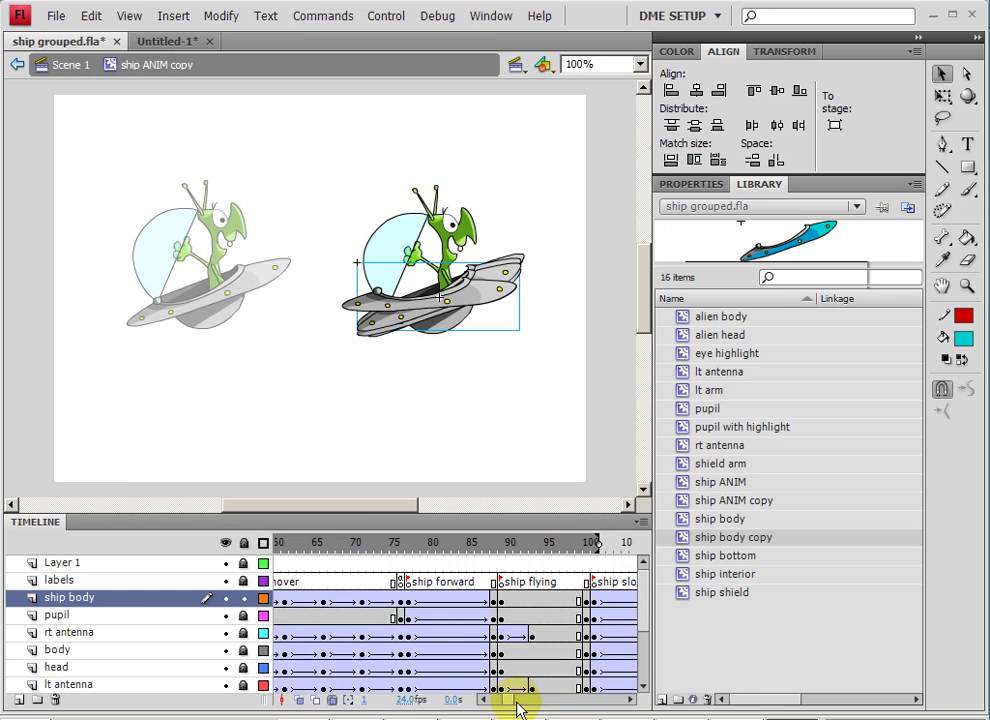
left_click_drag(512, 707, 511, 707)
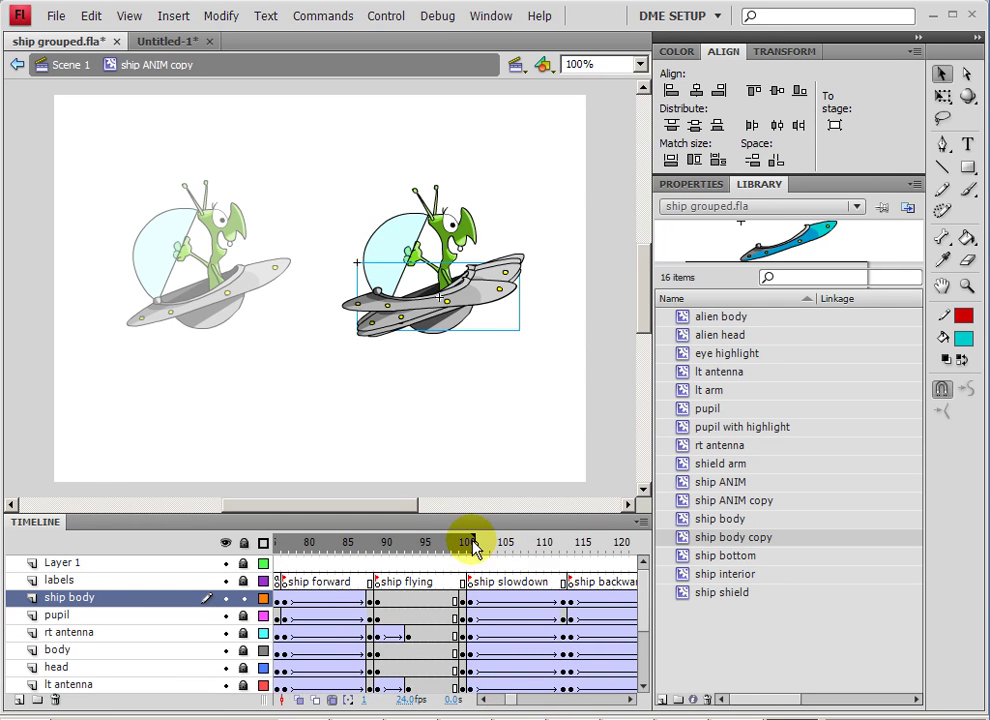
left_click_drag(474, 547, 560, 556)
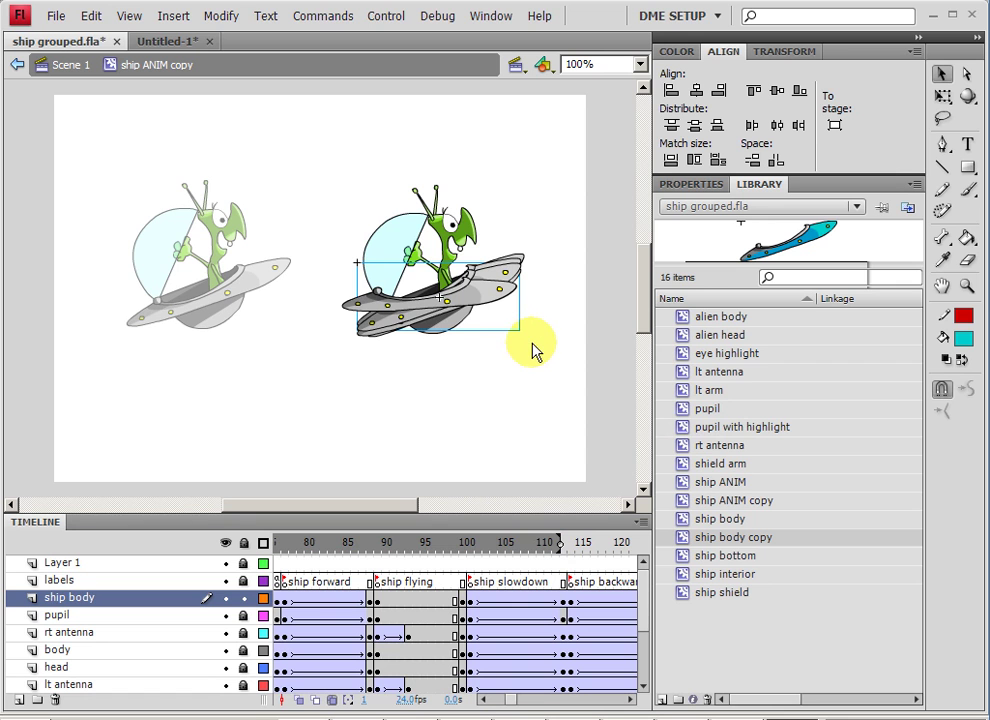
left_click_drag(522, 363, 349, 261)
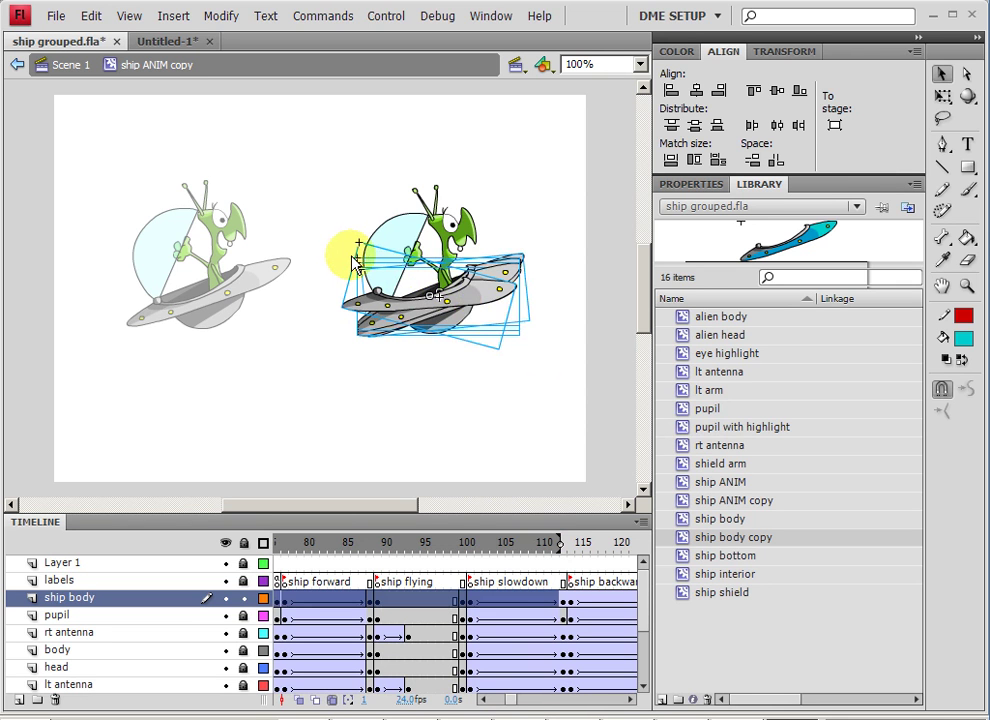
left_click_drag(537, 360, 342, 243)
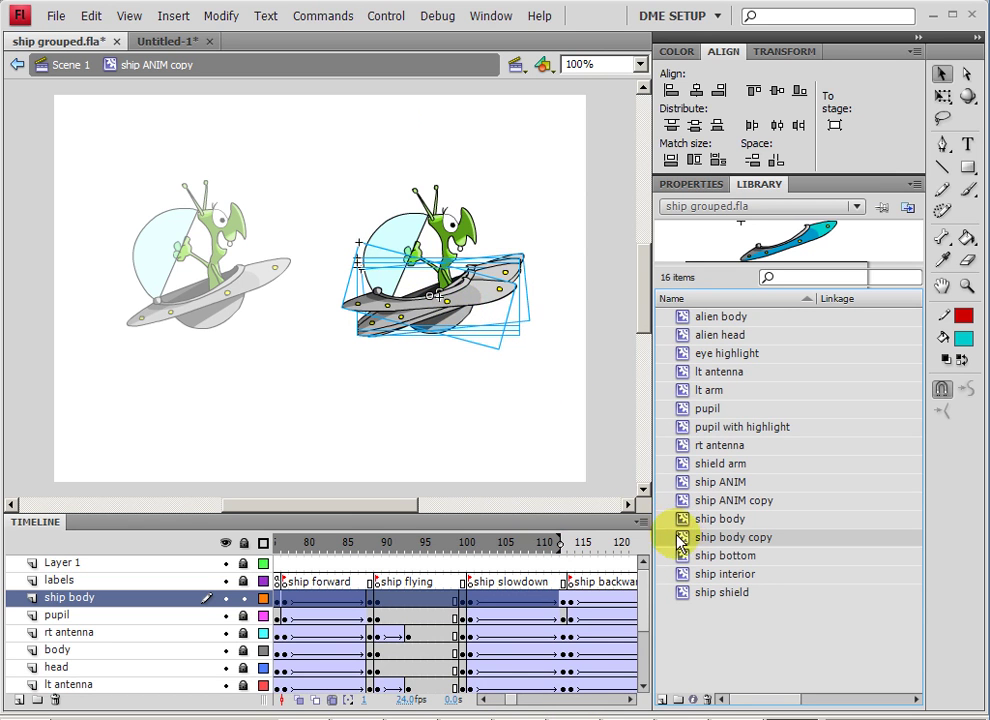
Multi Swap the selected ship bodies to the blue ship body copy and scrub to verify
left_click(322, 18)
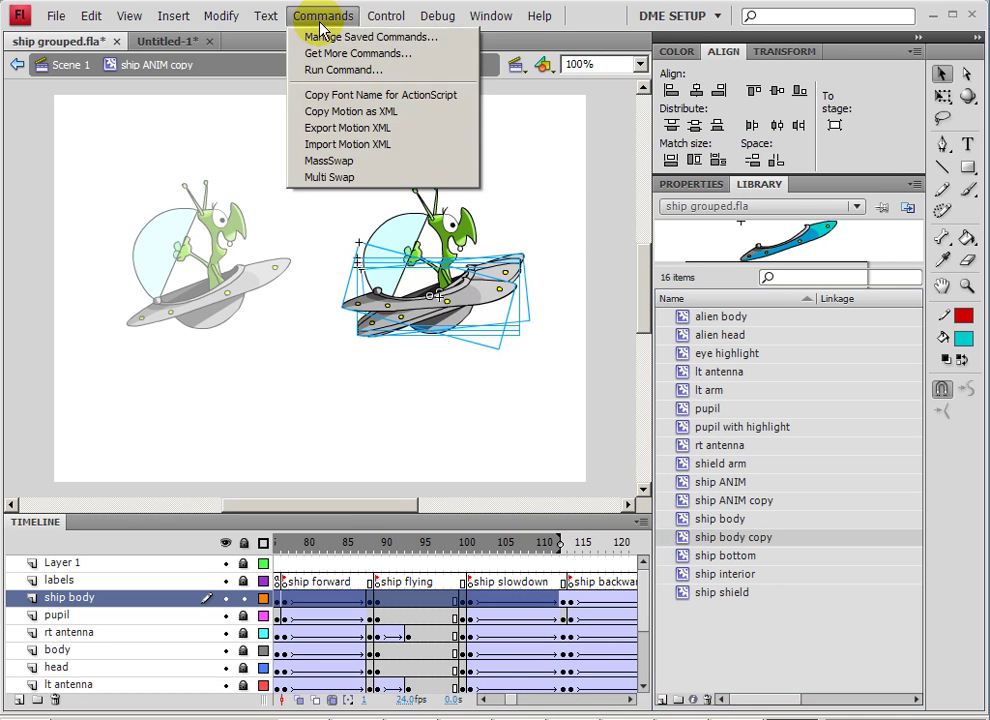
left_click(340, 178)
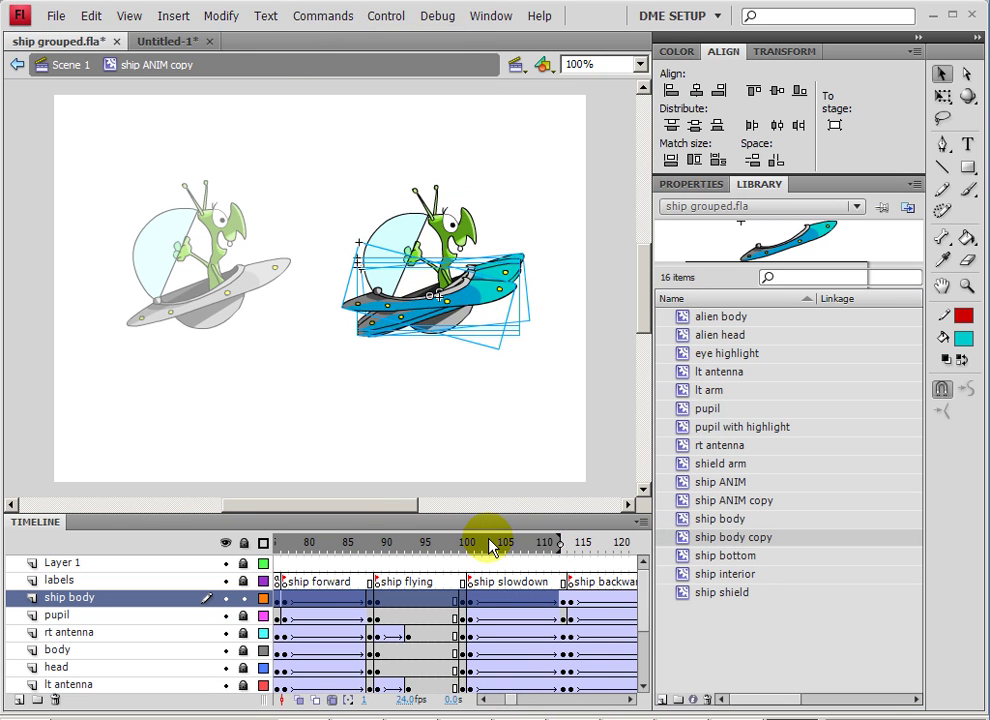
left_click_drag(490, 552, 177, 504)
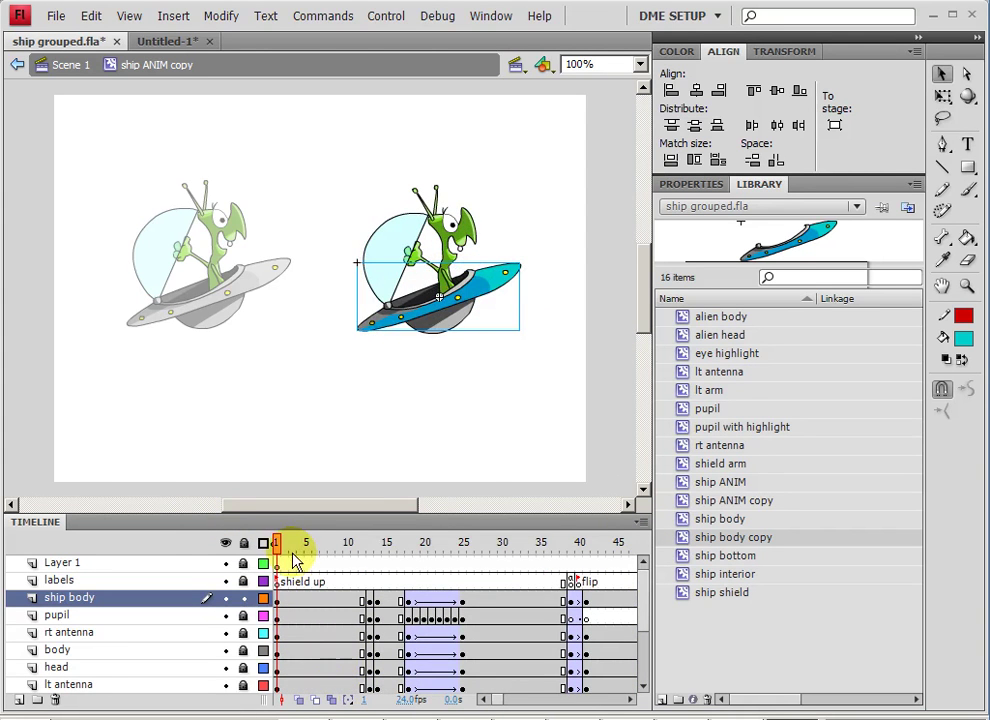
left_click(374, 550)
left_click_drag(377, 560, 167, 197)
left_click(68, 65)
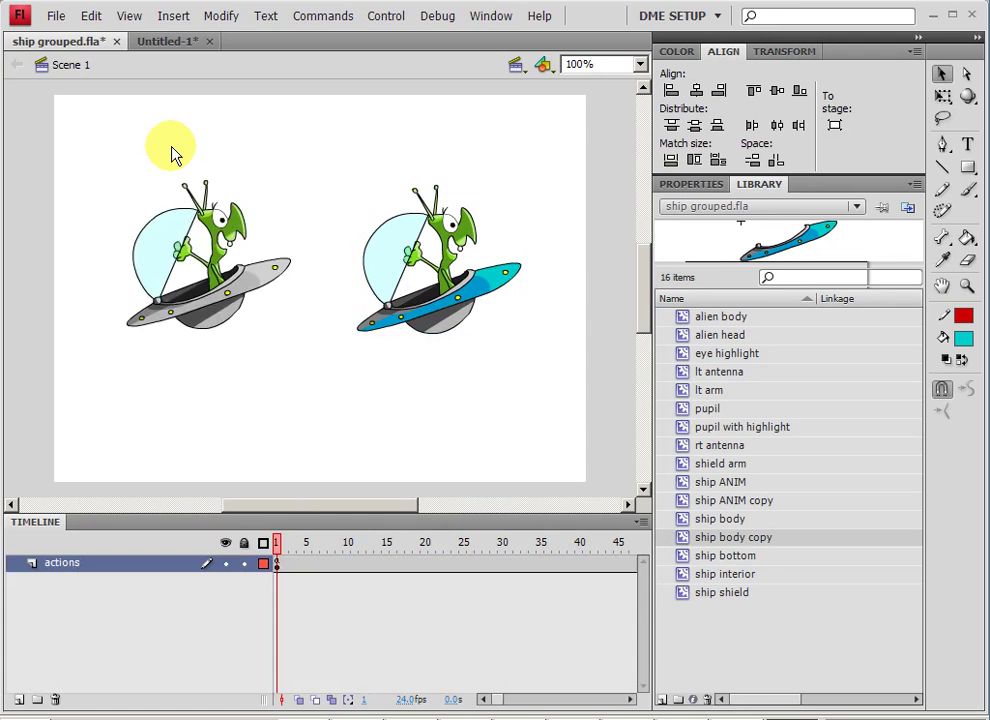
key("ctrl+Return")
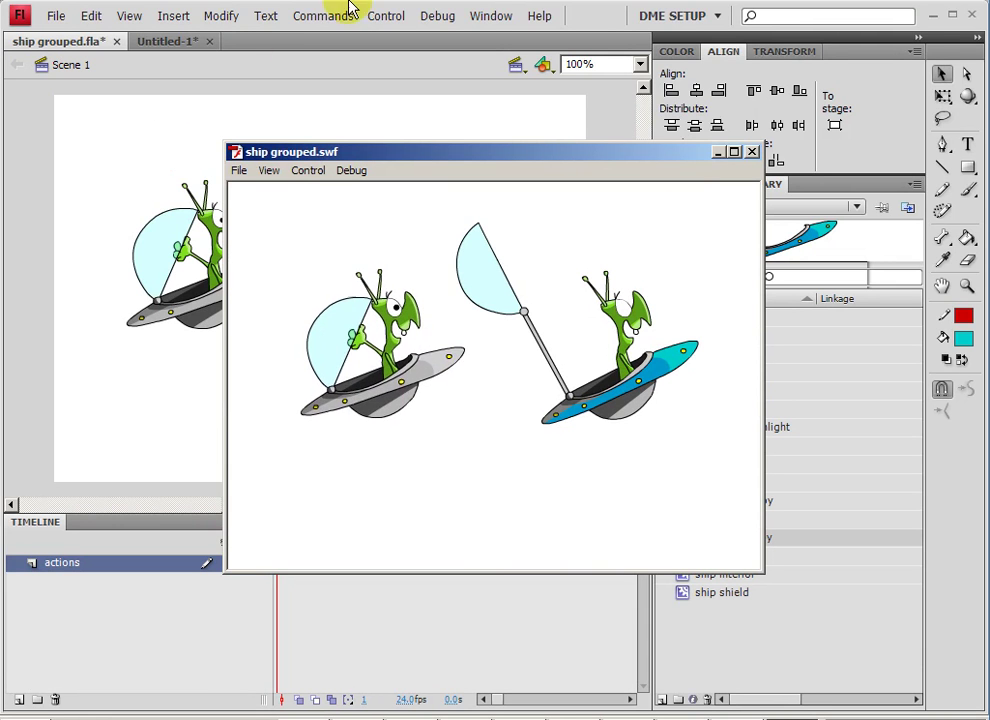
left_click(752, 151)
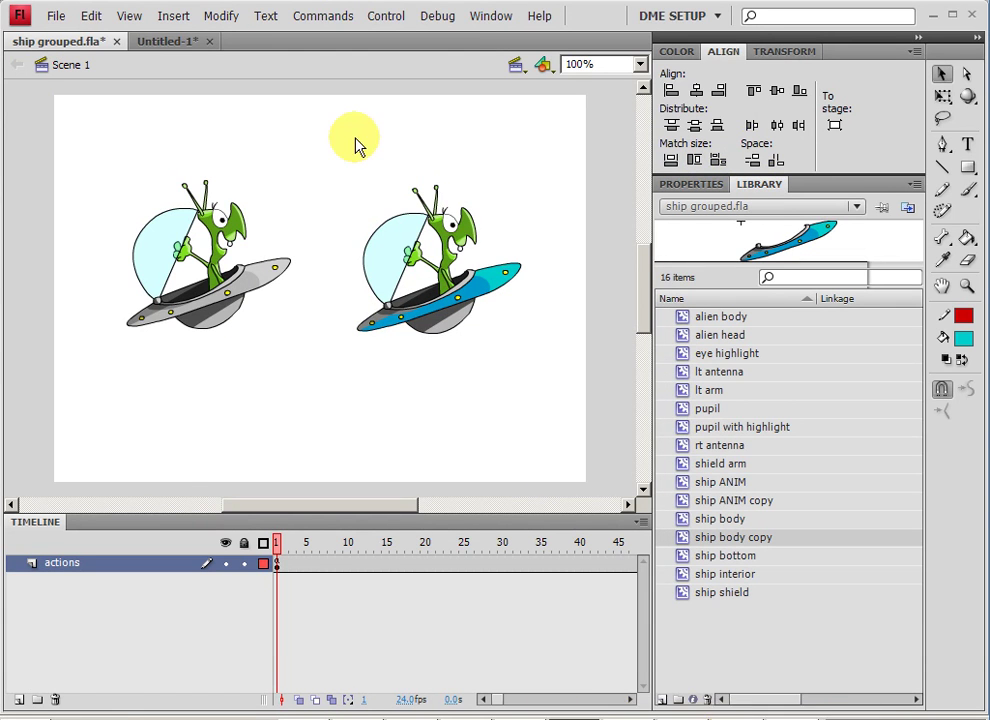
Switch to Chrome's Ajar Productions Flash Extensions tab
key("alt+Tab")
left_click(290, 12)
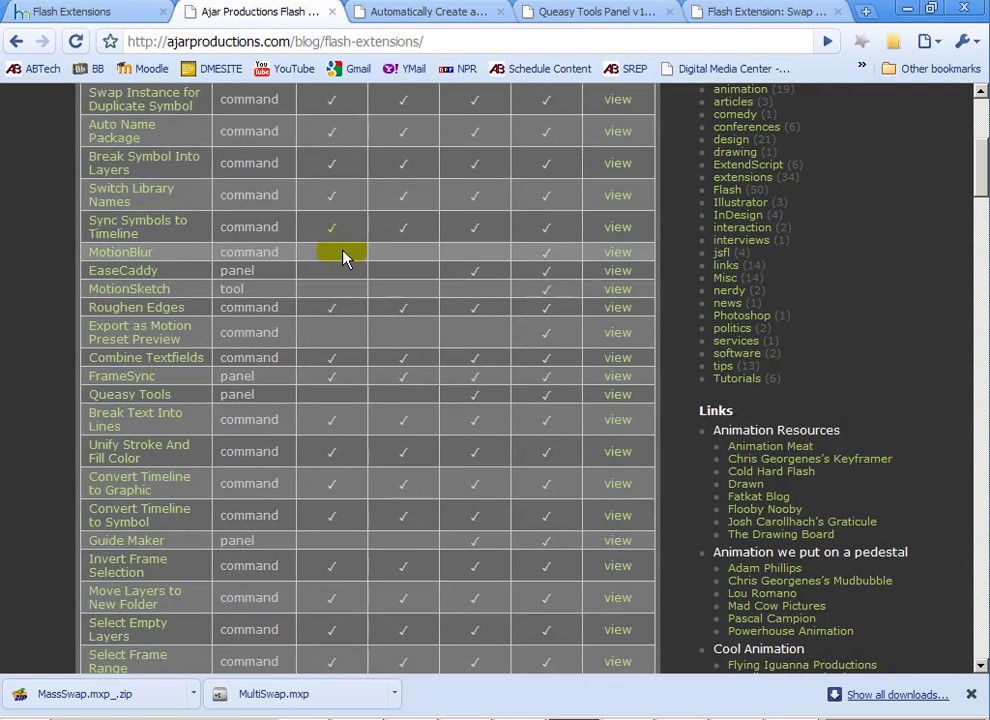